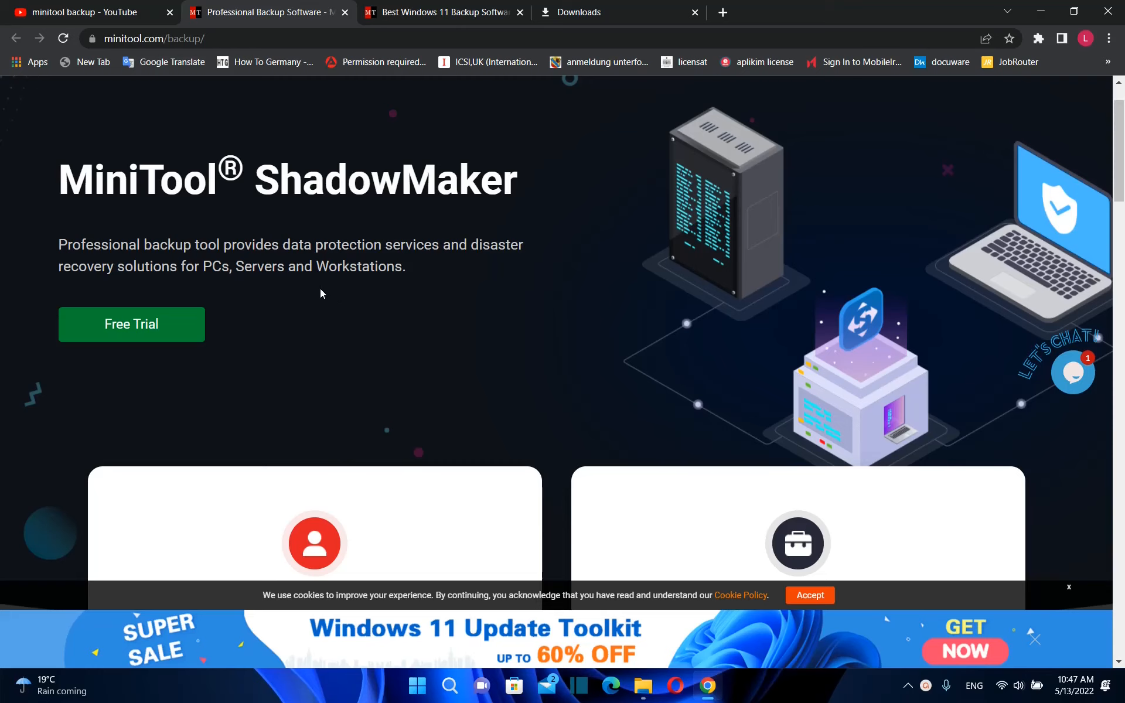
Review the MiniTool ShadowMaker page, including the product introduction and the editions for home and business users.
{"action": "scroll", "coordinate": [298, 279], "scroll_direction": "down", "scroll_amount": 1}
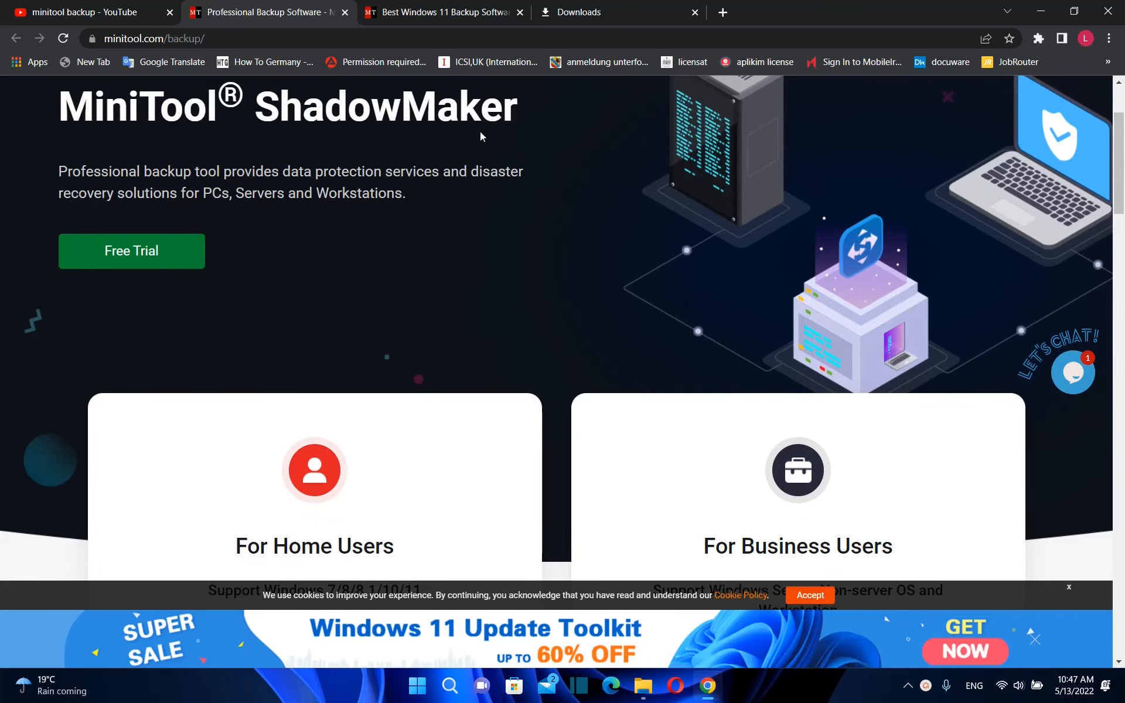
{"action": "scroll", "coordinate": [377, 235], "scroll_direction": "down", "scroll_amount": 5}
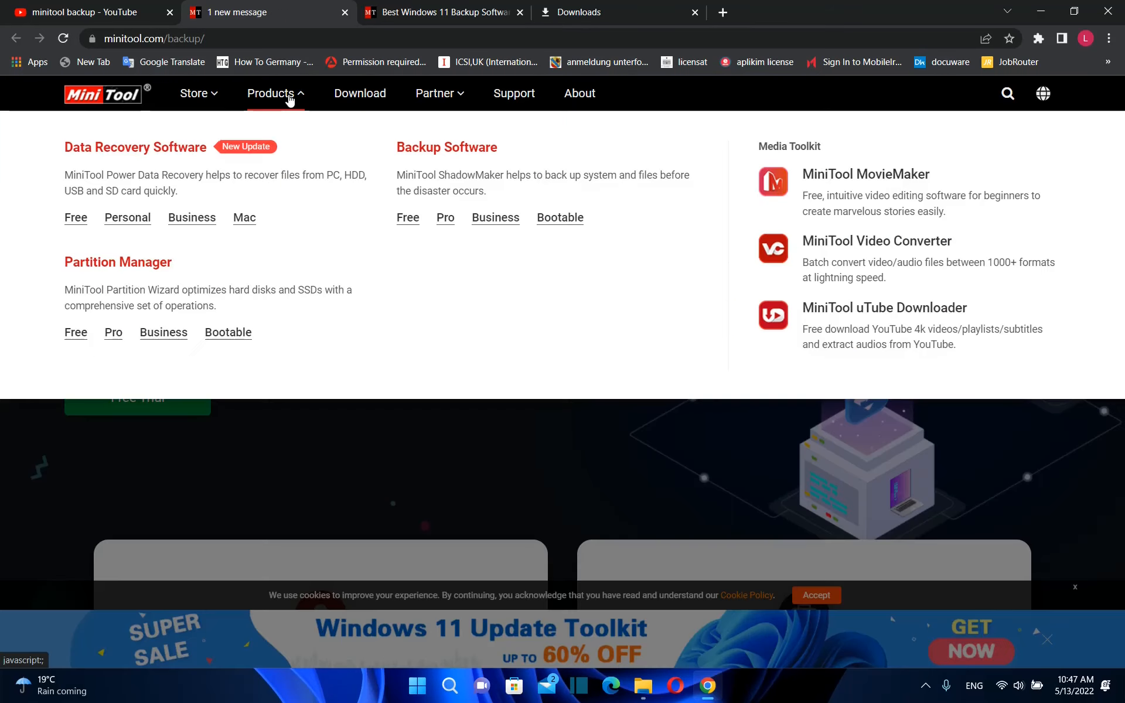
{"action": "left_click", "coordinate": [289, 99]}
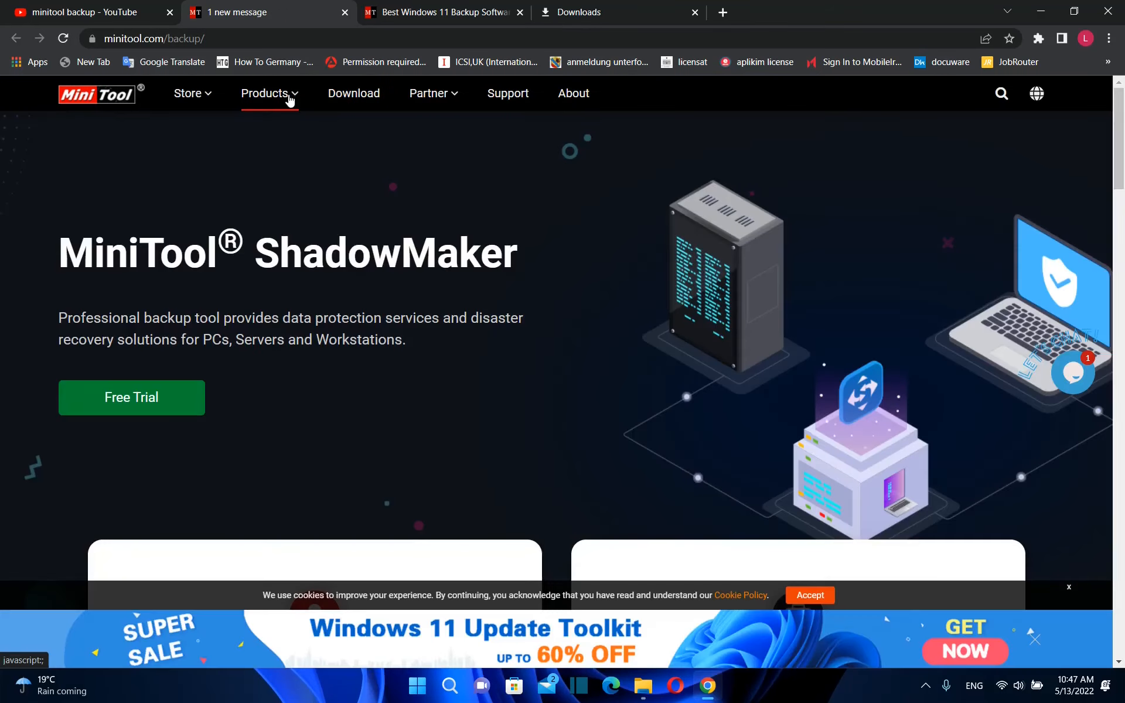
{"action": "left_click", "coordinate": [289, 99]}
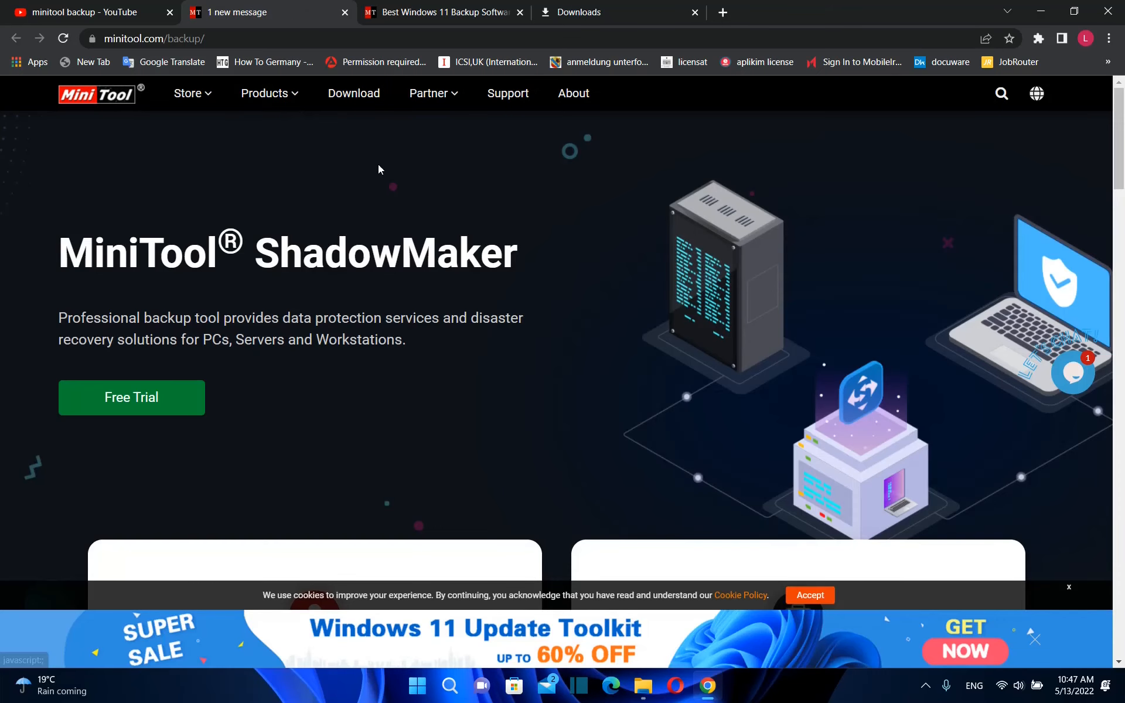
{"action": "scroll", "coordinate": [355, 349], "scroll_direction": "down", "scroll_amount": 1}
{"action": "scroll", "coordinate": [355, 349], "scroll_direction": "down", "scroll_amount": 6}
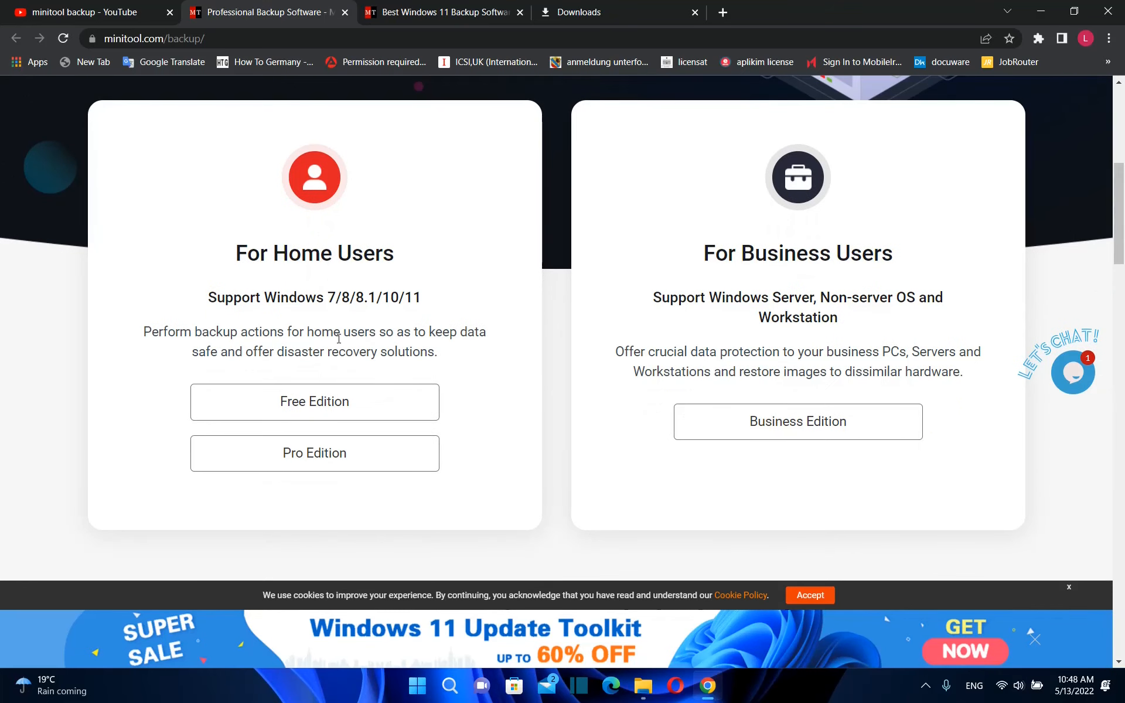
{"action": "scroll", "coordinate": [477, 304], "scroll_direction": "down", "scroll_amount": 1}
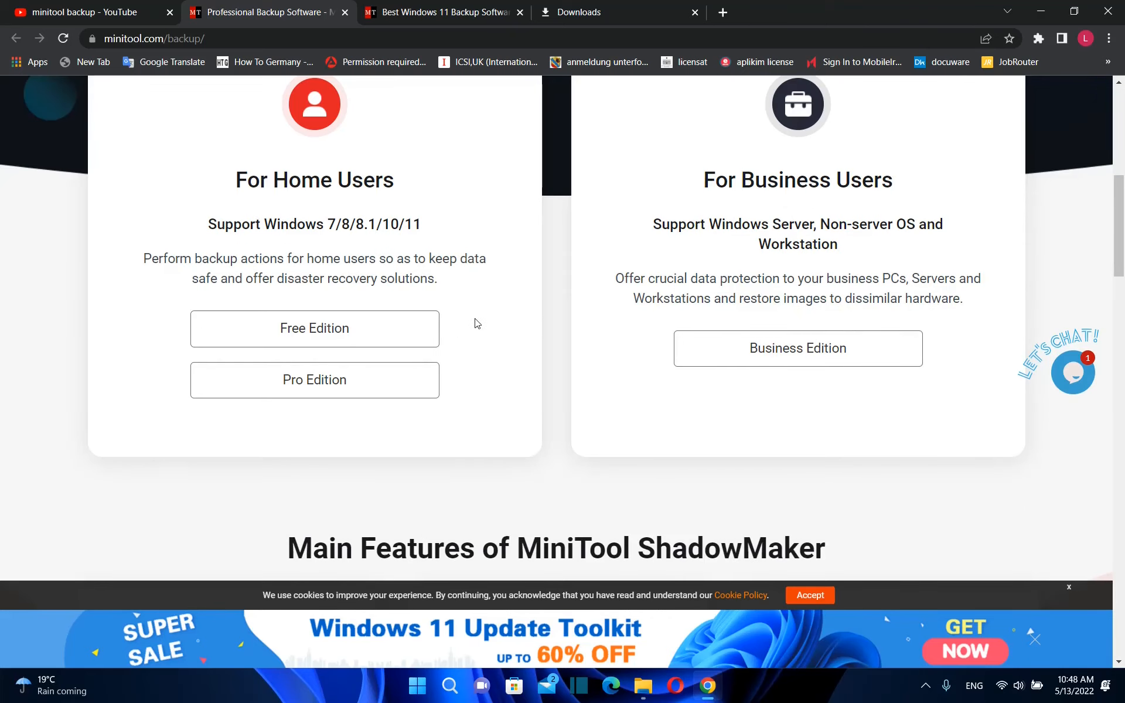
{"action": "scroll", "coordinate": [477, 323], "scroll_direction": "up", "scroll_amount": 7}
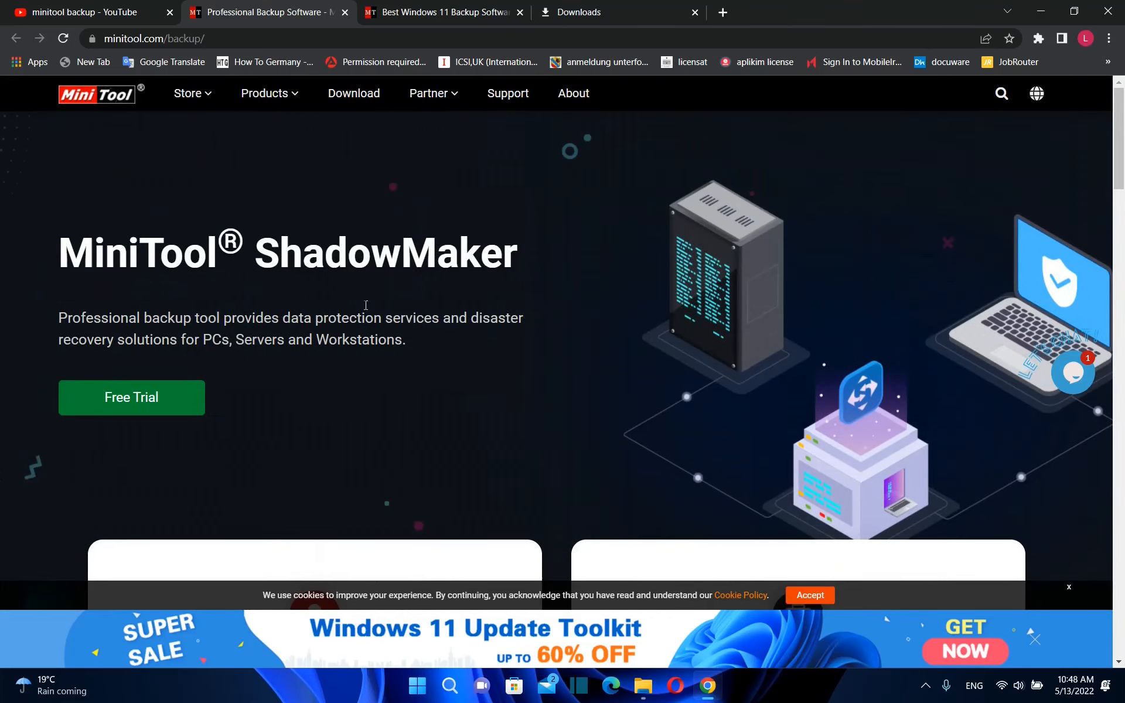
{"action": "scroll", "coordinate": [350, 291], "scroll_direction": "down", "scroll_amount": 7}
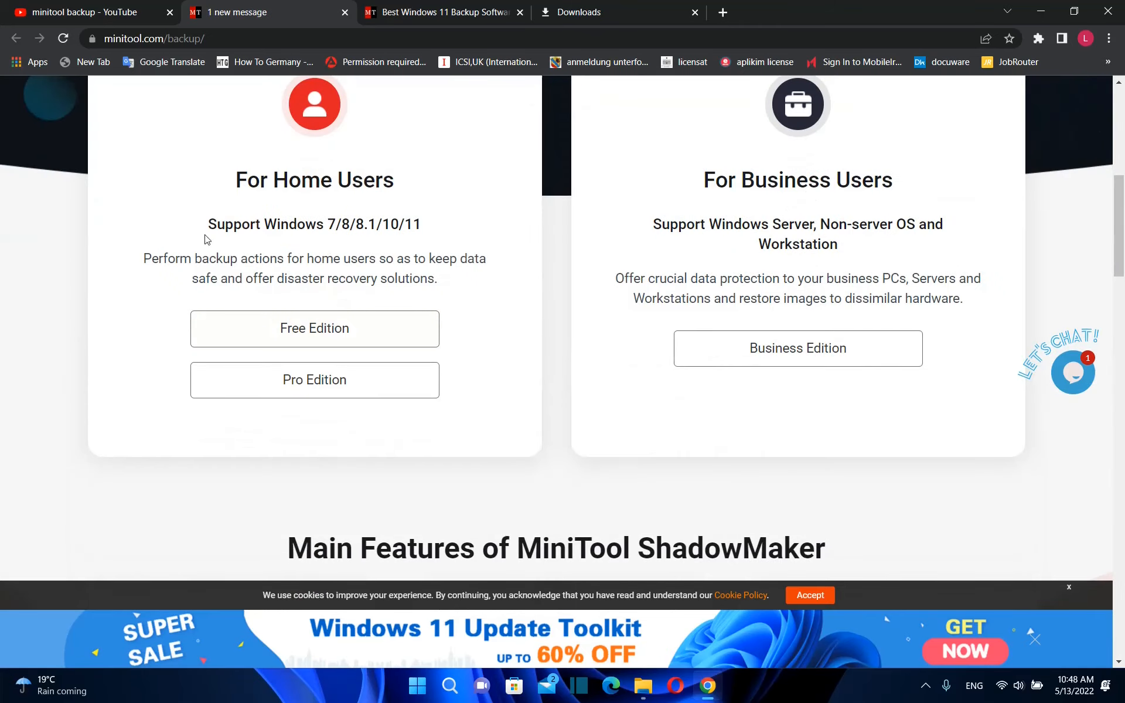
Open the Free Edition page for home users and download the MiniTool ShadowMaker Free installer.
{"action": "left_click", "coordinate": [325, 343]}
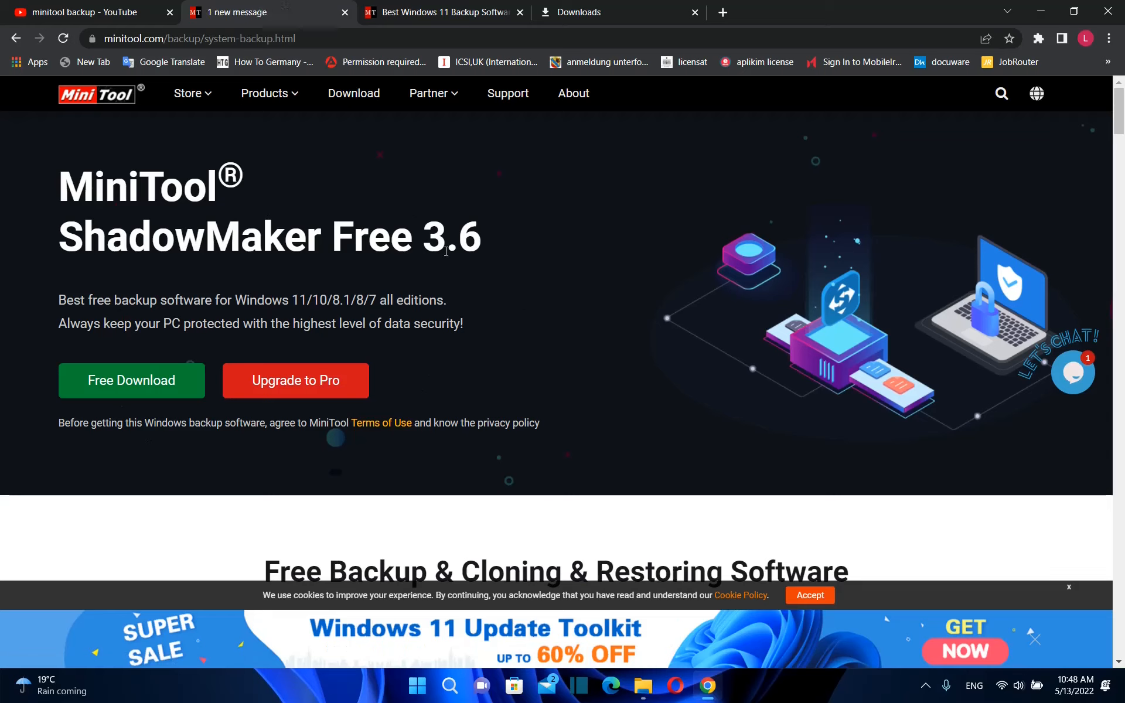
{"action": "double_click", "coordinate": [433, 240]}
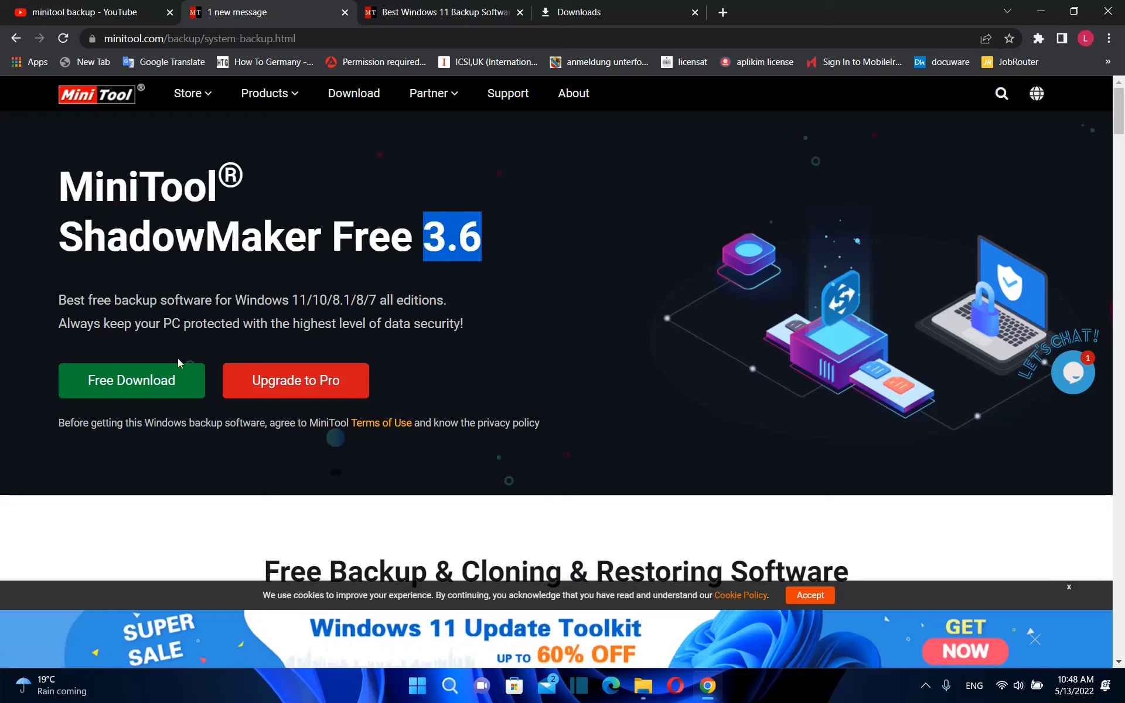
{"action": "left_click", "coordinate": [144, 389]}
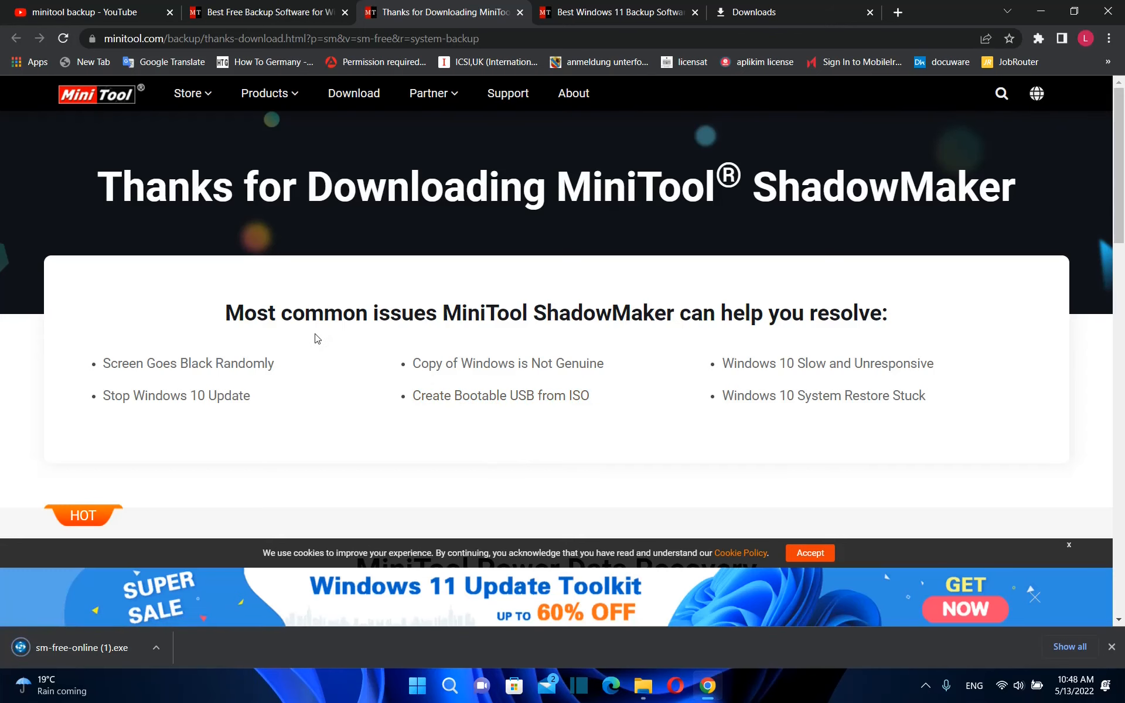
Run the downloaded sm-free-online (1).exe and install MiniTool ShadowMaker 3.6 with the default installation.
{"action": "scroll", "coordinate": [320, 372], "scroll_direction": "down", "scroll_amount": 1}
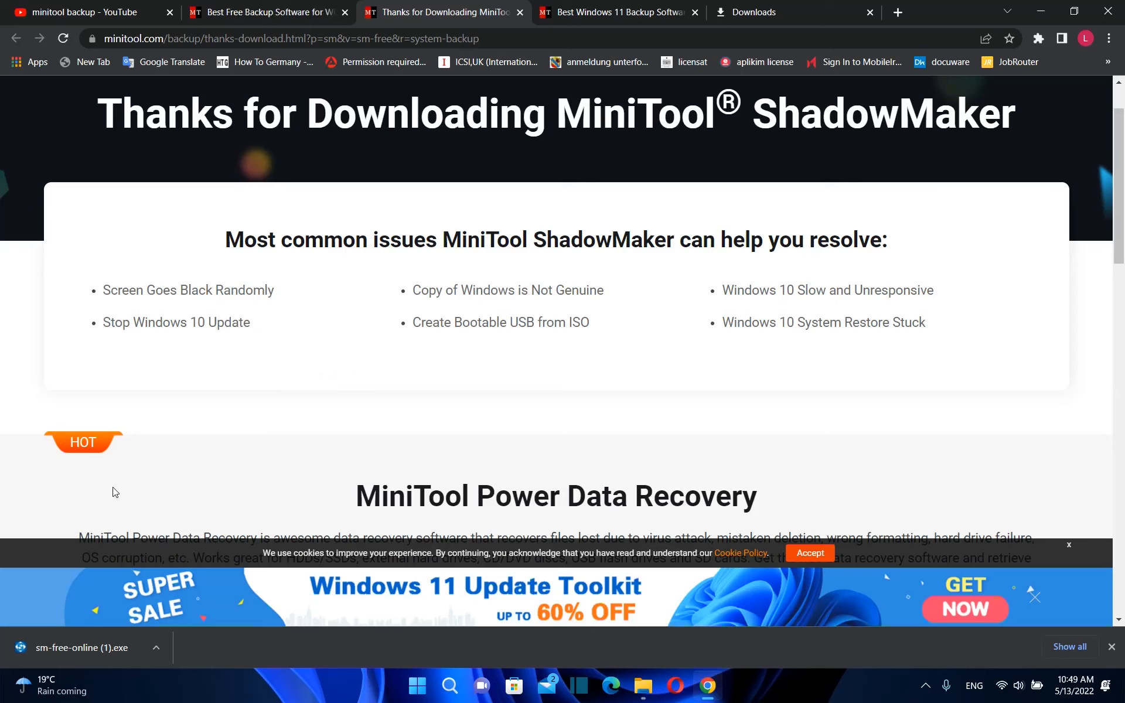
{"action": "left_click", "coordinate": [84, 649]}
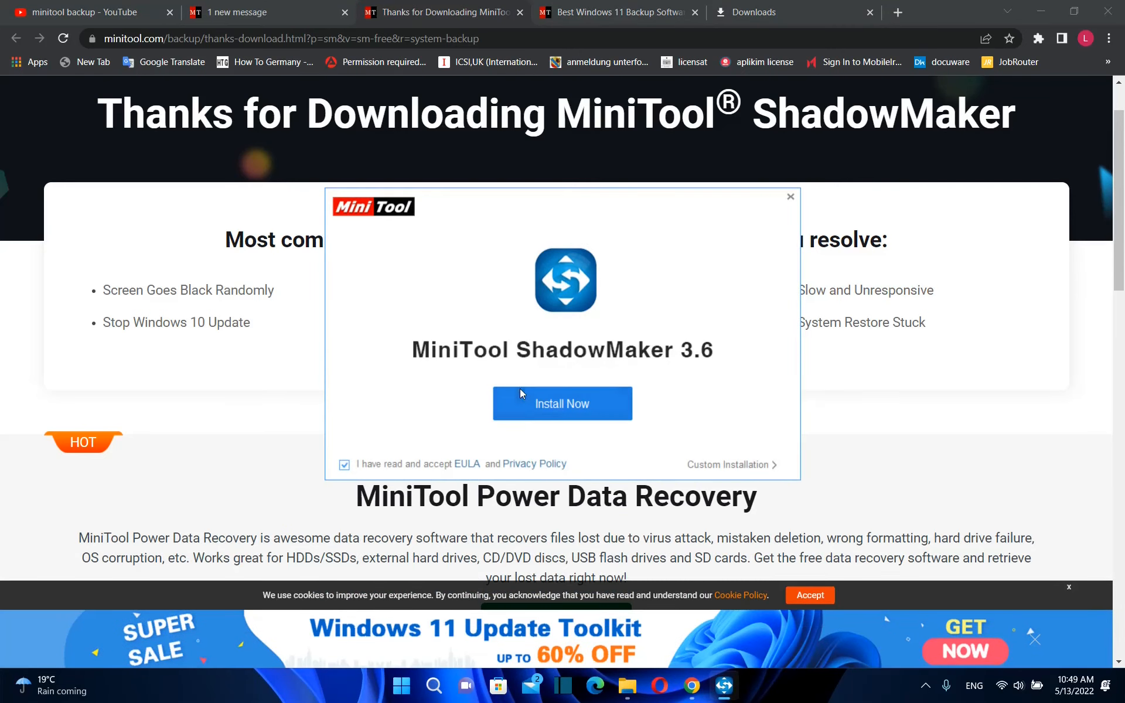
{"action": "left_click", "coordinate": [573, 403]}
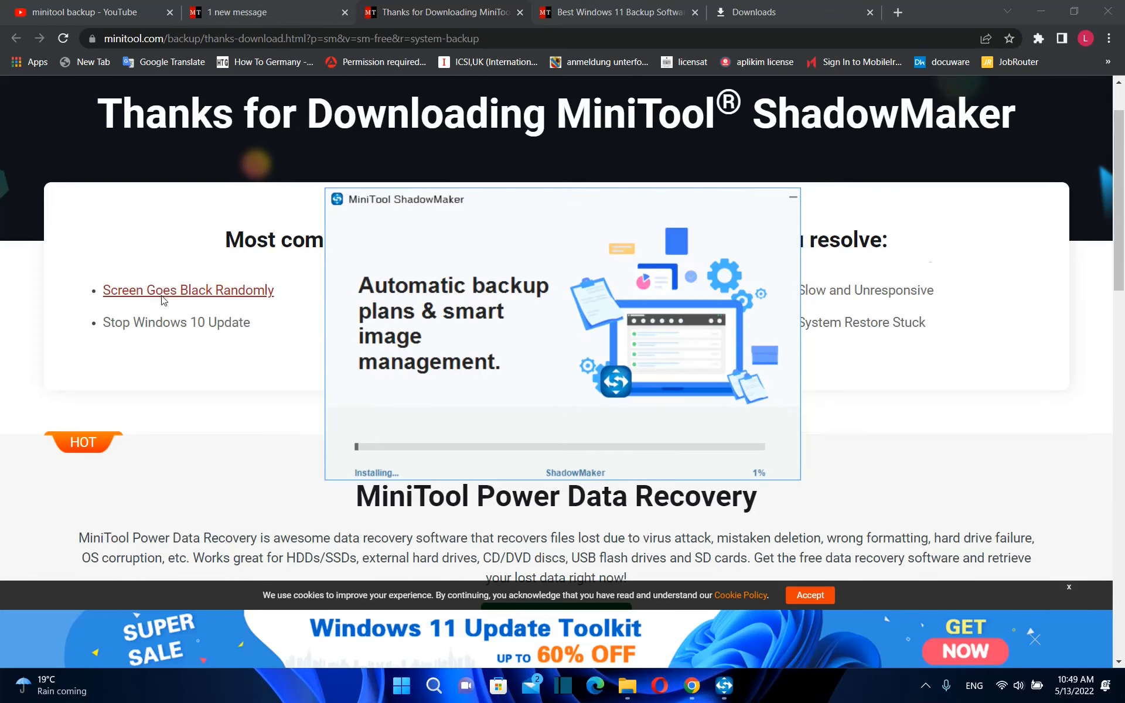
Read the highlighted features on the ShadowMaker Free page, covering backup, system restore, file sync, disk clone and backup scheduling.
{"action": "scroll", "coordinate": [323, 130], "scroll_direction": "down", "scroll_amount": 3}
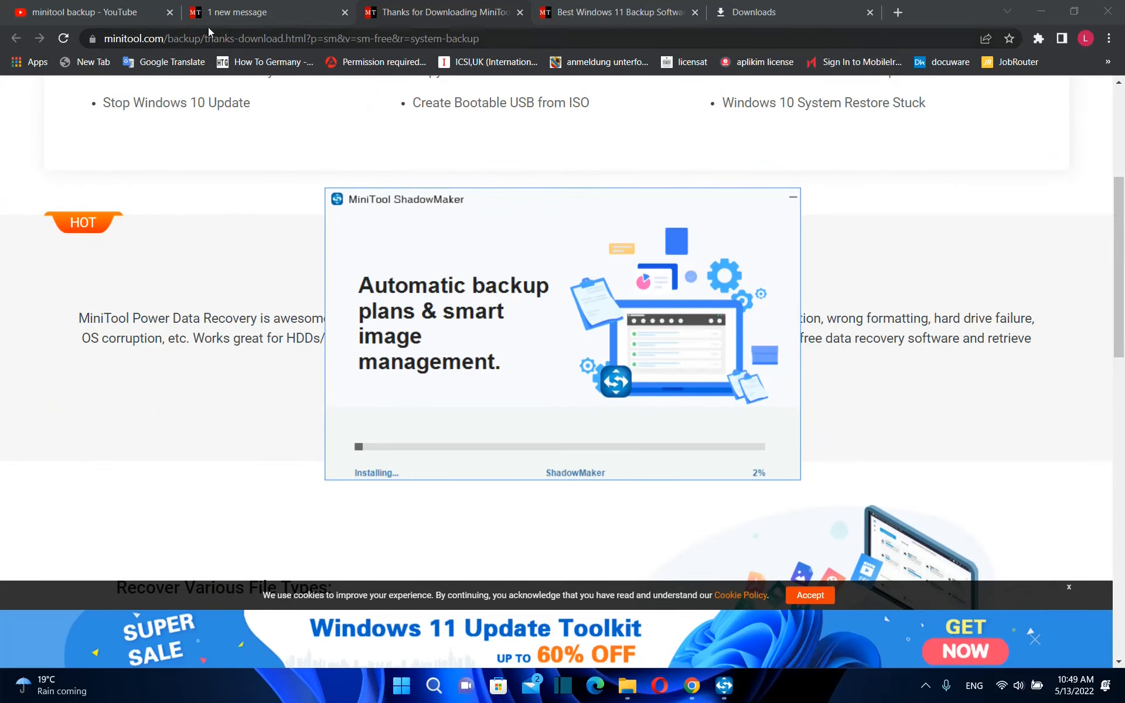
{"action": "left_click", "coordinate": [246, 12]}
{"action": "scroll", "coordinate": [386, 433], "scroll_direction": "down", "scroll_amount": 10}
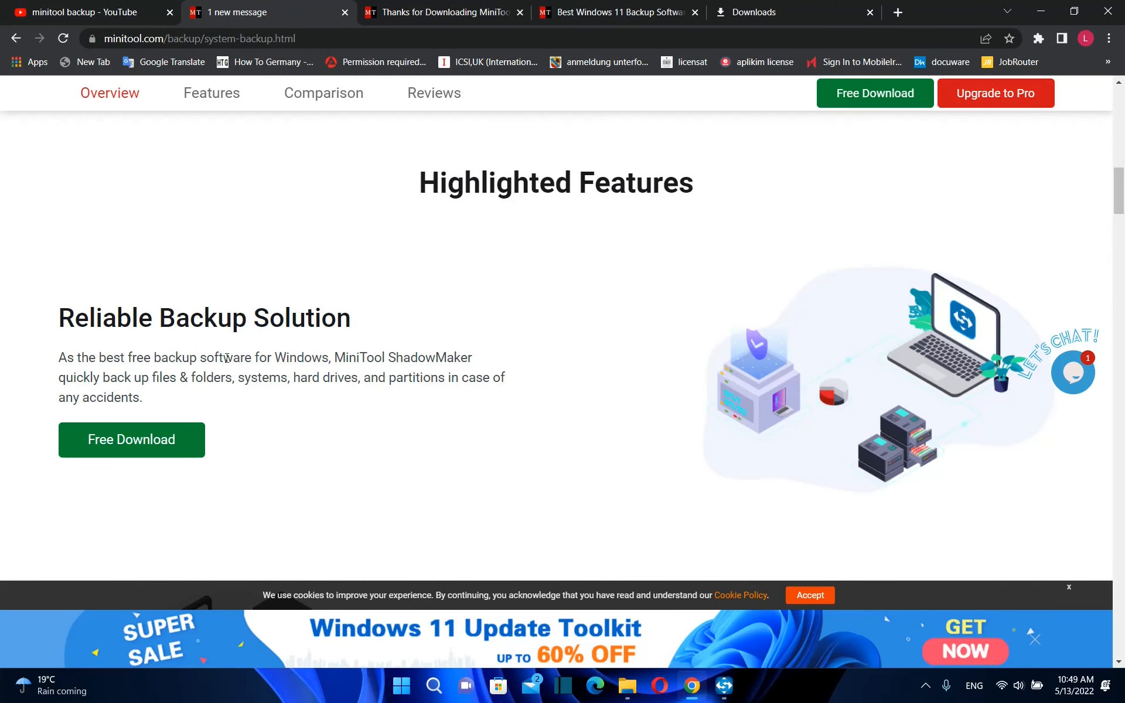
{"action": "scroll", "coordinate": [202, 353], "scroll_direction": "down", "scroll_amount": 3}
{"action": "scroll", "coordinate": [314, 360], "scroll_direction": "up", "scroll_amount": 3}
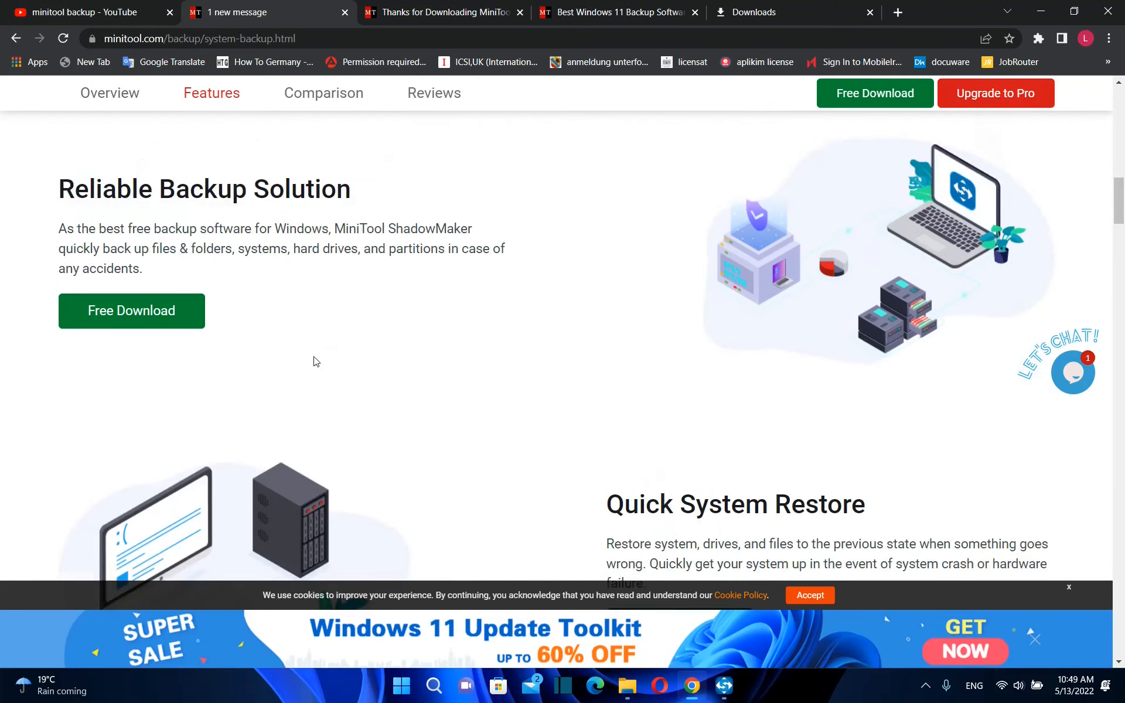
{"action": "scroll", "coordinate": [522, 357], "scroll_direction": "down", "scroll_amount": 5}
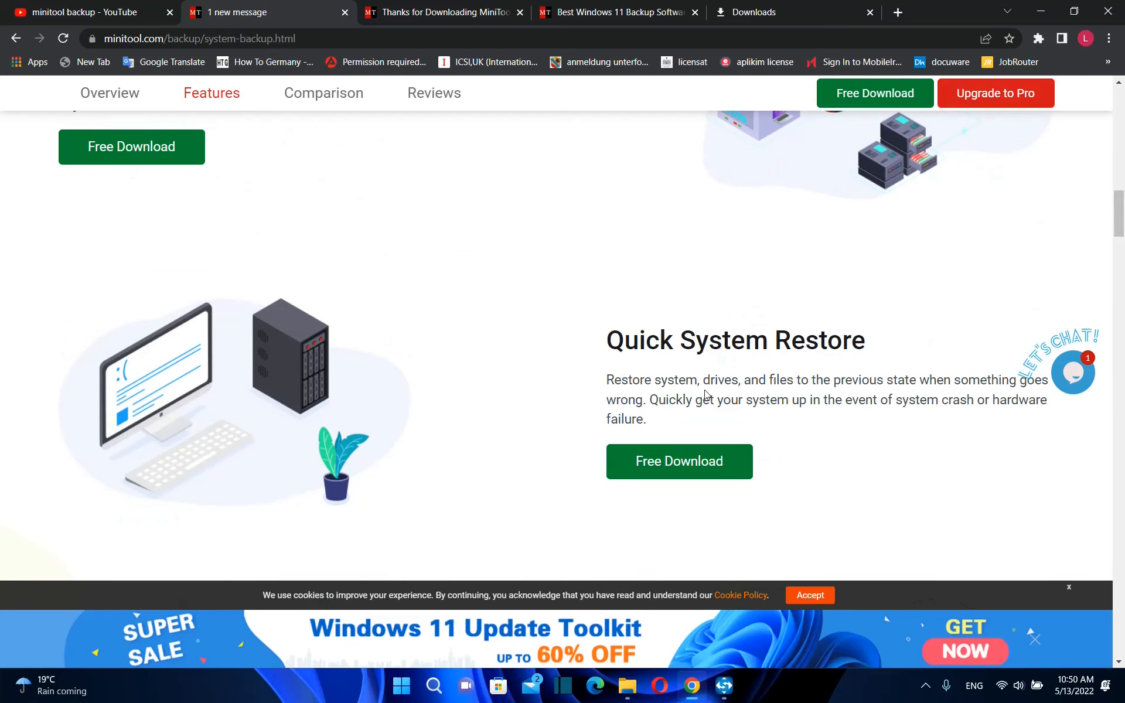
{"action": "scroll", "coordinate": [706, 396], "scroll_direction": "down", "scroll_amount": 1}
{"action": "scroll", "coordinate": [705, 394], "scroll_direction": "down", "scroll_amount": 5}
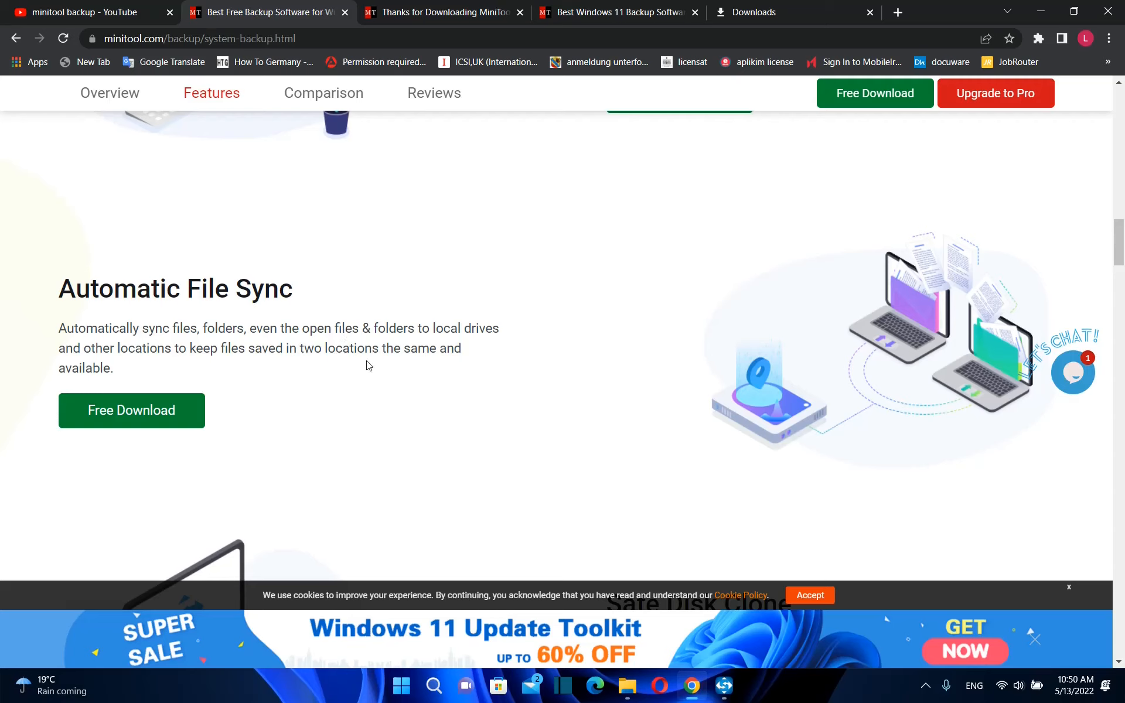
{"action": "scroll", "coordinate": [368, 368], "scroll_direction": "down", "scroll_amount": 5}
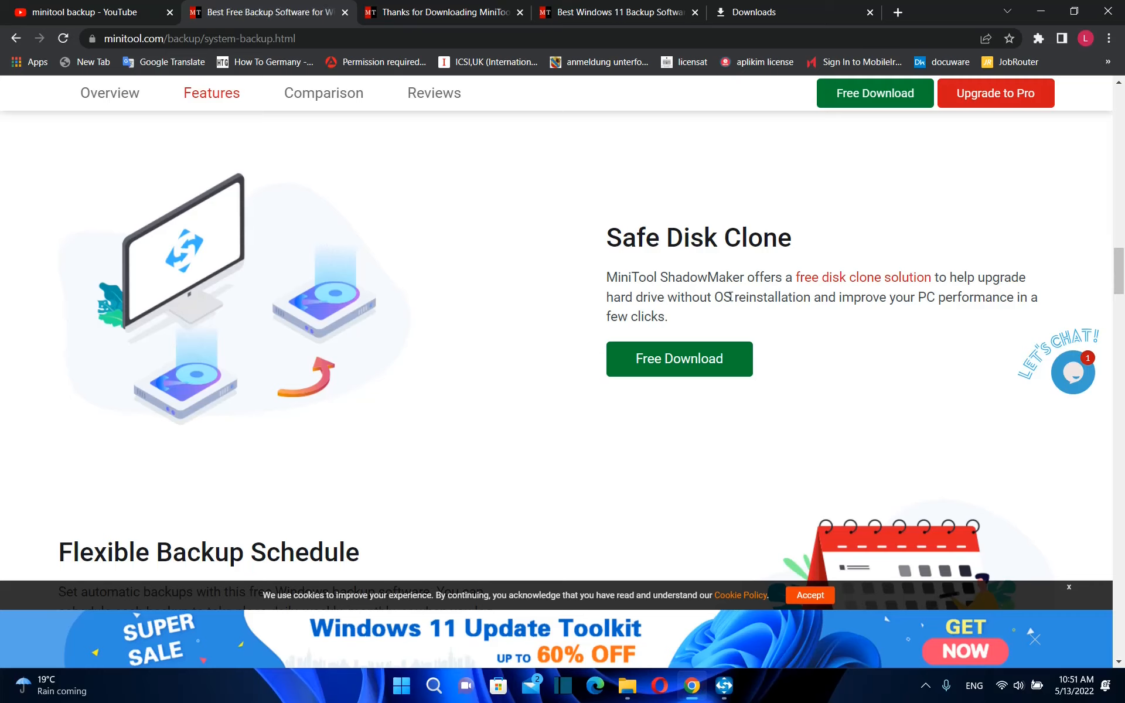
{"action": "scroll", "coordinate": [592, 394], "scroll_direction": "down", "scroll_amount": 4}
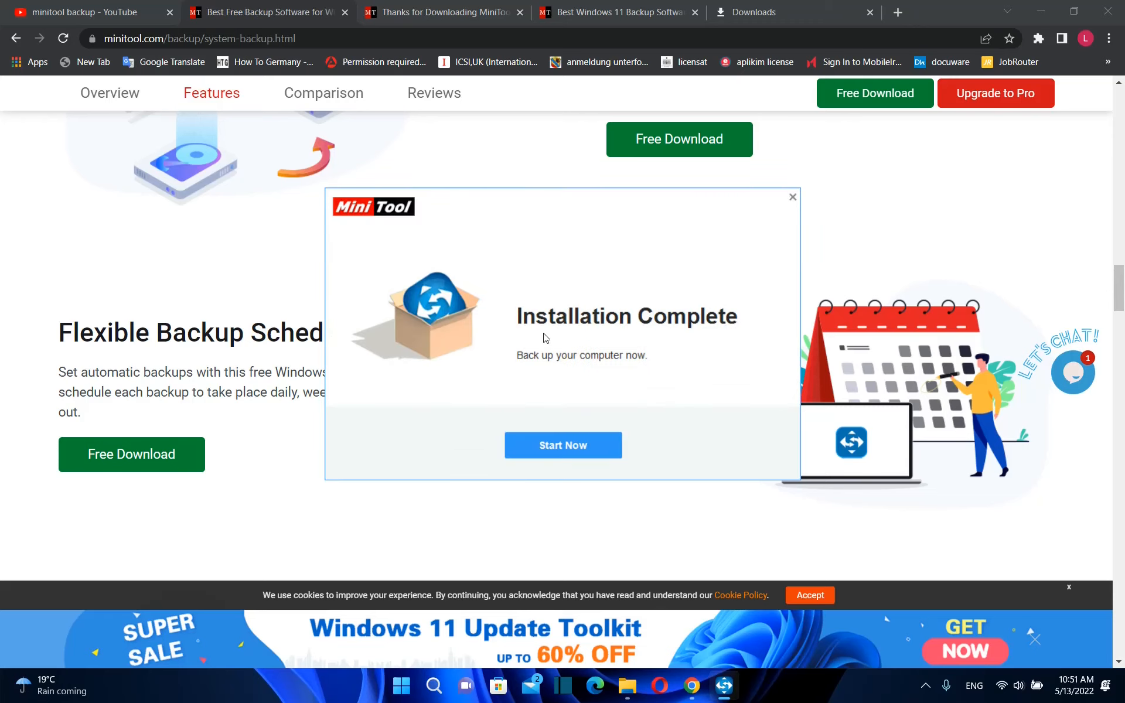
Launch the newly installed MiniTool ShadowMaker and look through its Backup, Sync, Restore, Manage and Logs pages.
{"action": "left_click", "coordinate": [572, 442]}
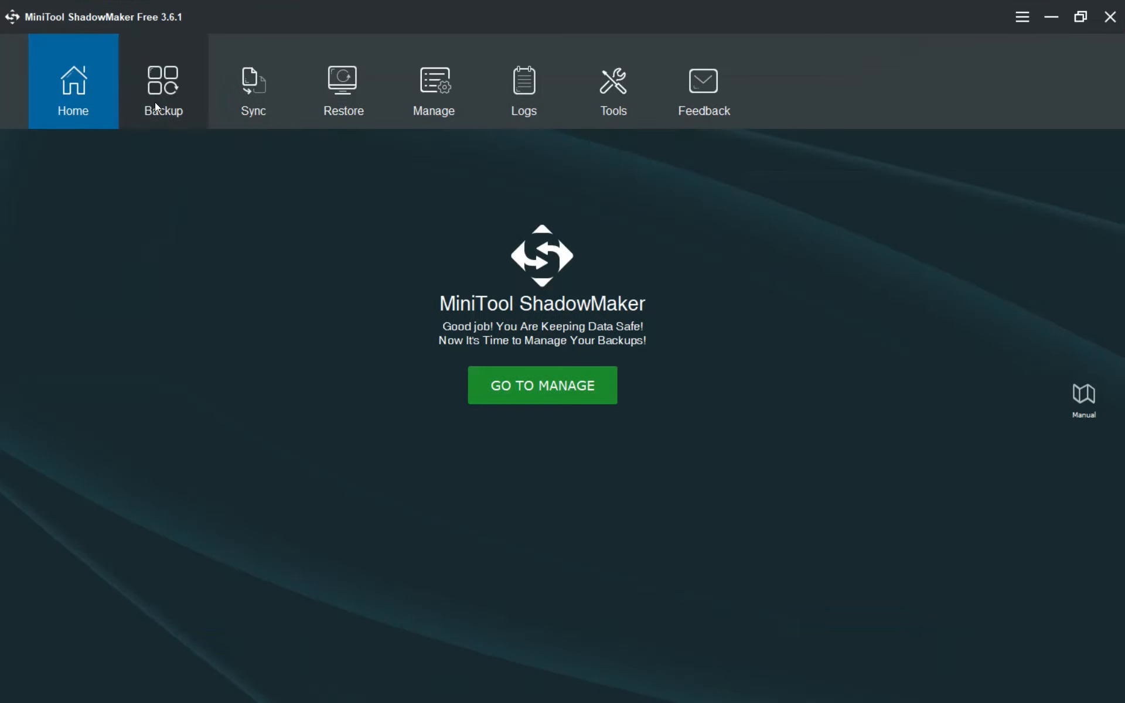
{"action": "left_click", "coordinate": [170, 101]}
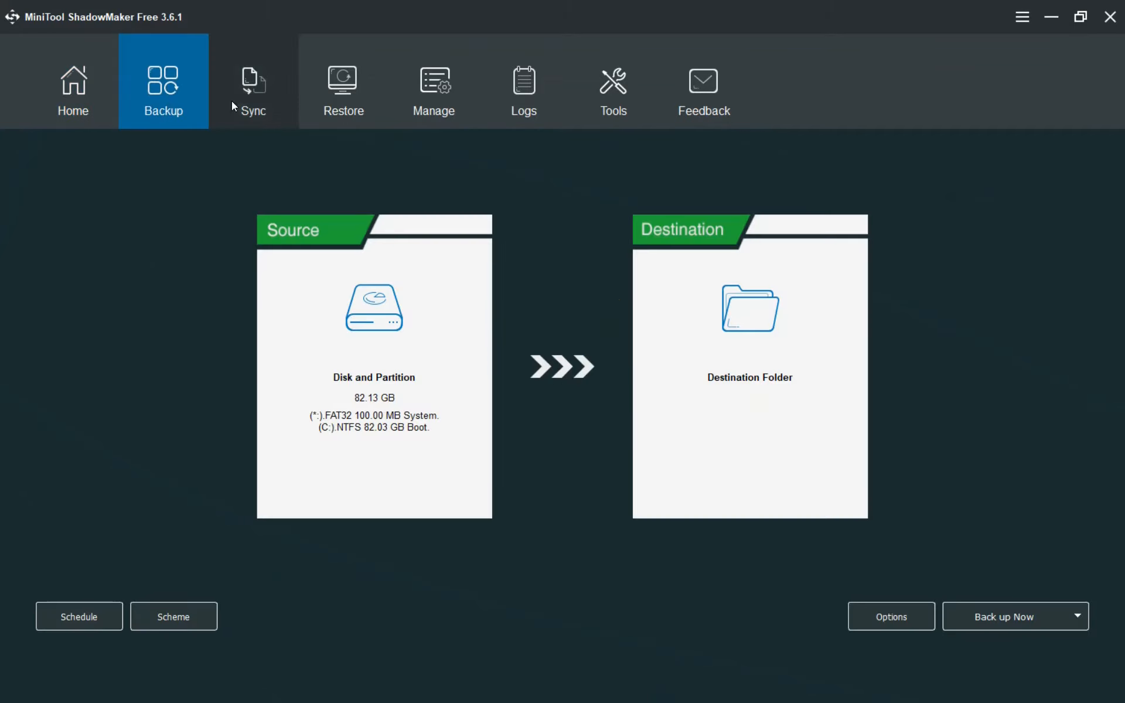
{"action": "left_click", "coordinate": [268, 94]}
{"action": "left_click", "coordinate": [352, 92]}
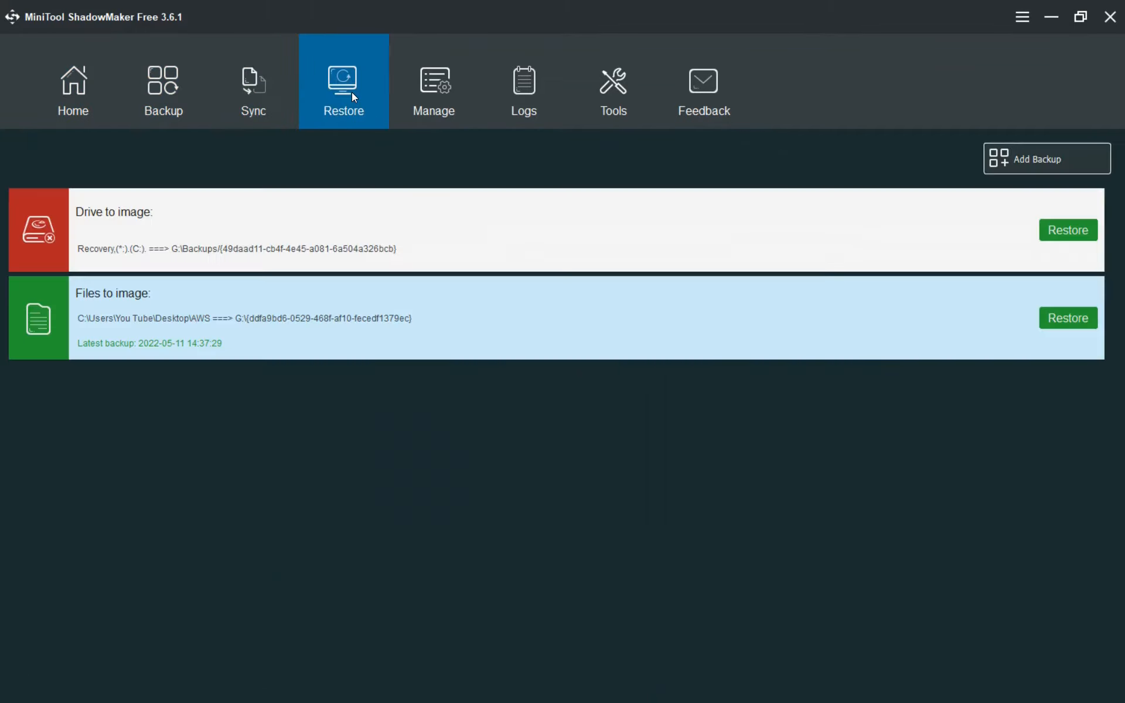
{"action": "left_click", "coordinate": [435, 90]}
{"action": "left_click", "coordinate": [530, 82]}
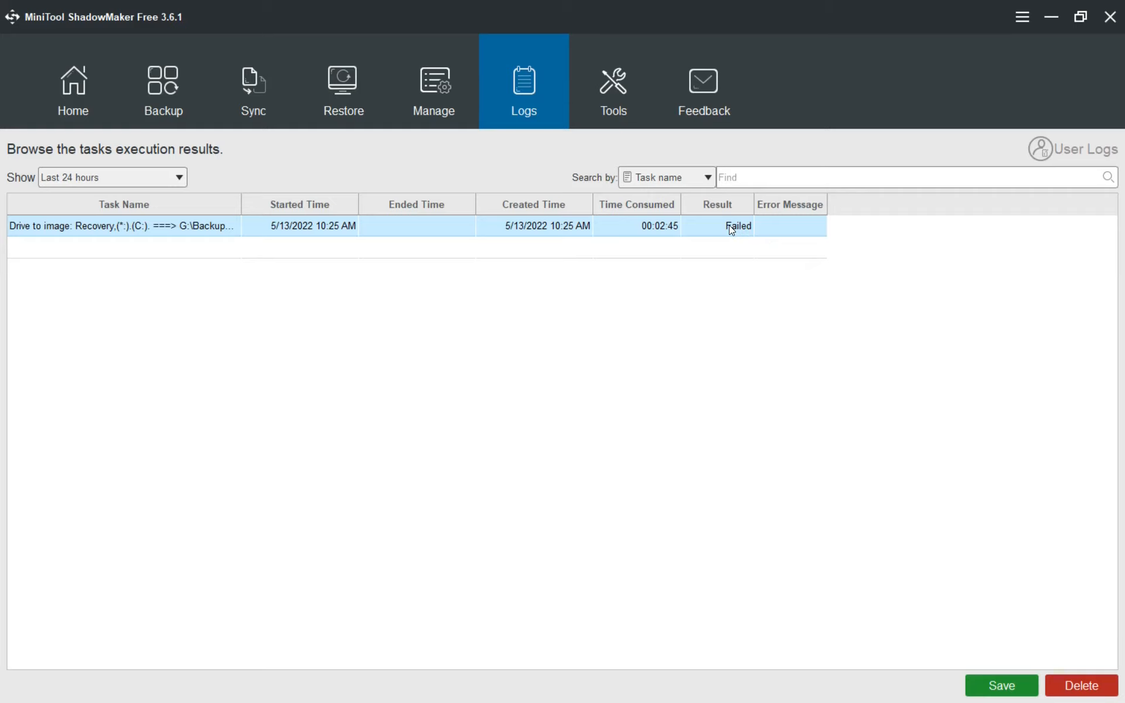
Start the Clone Disk tool and set the 111.79 GB KINGSTON SA400S37120G disk as the source.
{"action": "left_click", "coordinate": [607, 95]}
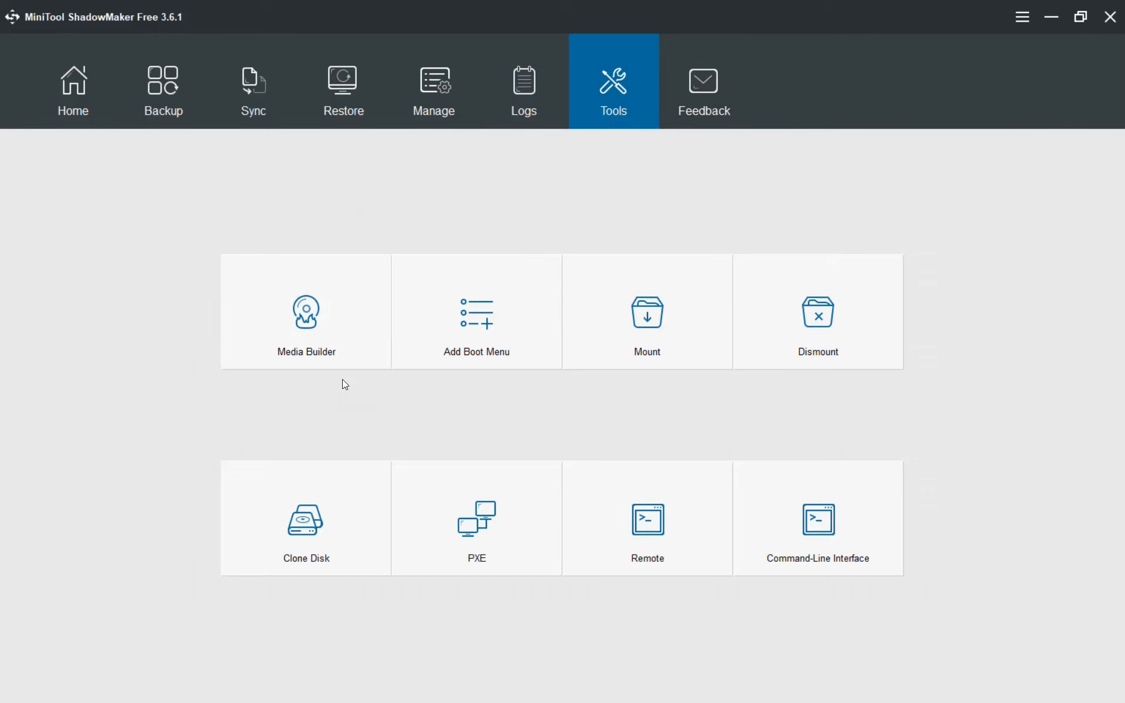
{"action": "left_click", "coordinate": [315, 542]}
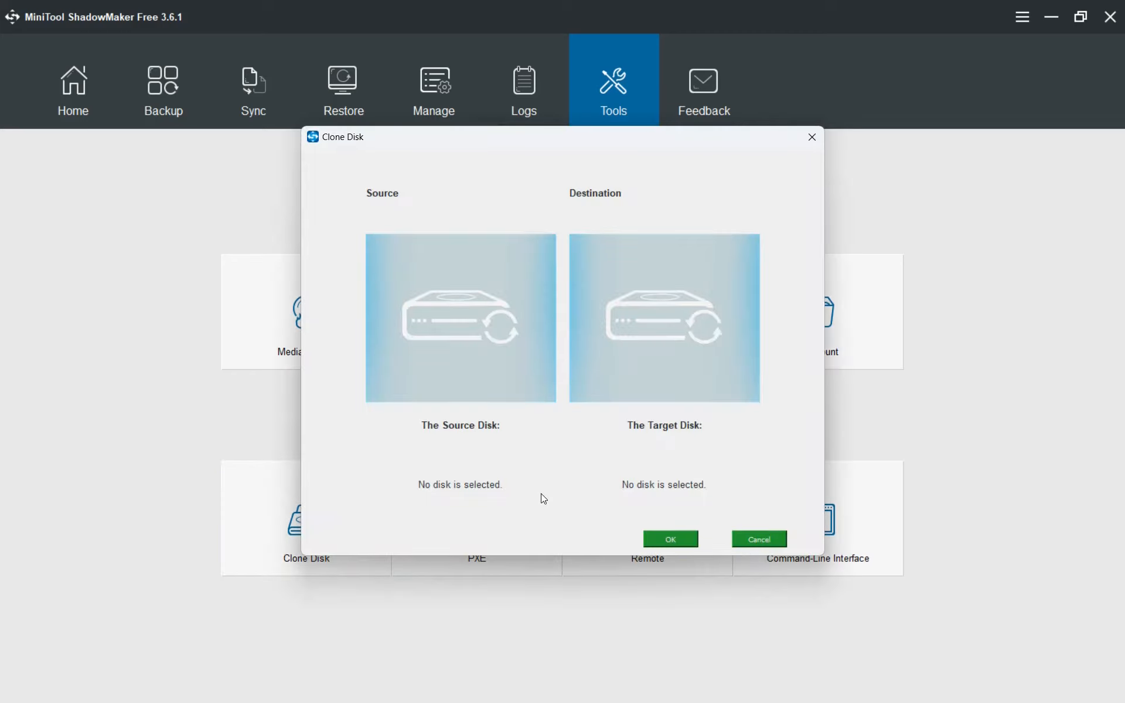
{"action": "left_click", "coordinate": [484, 313]}
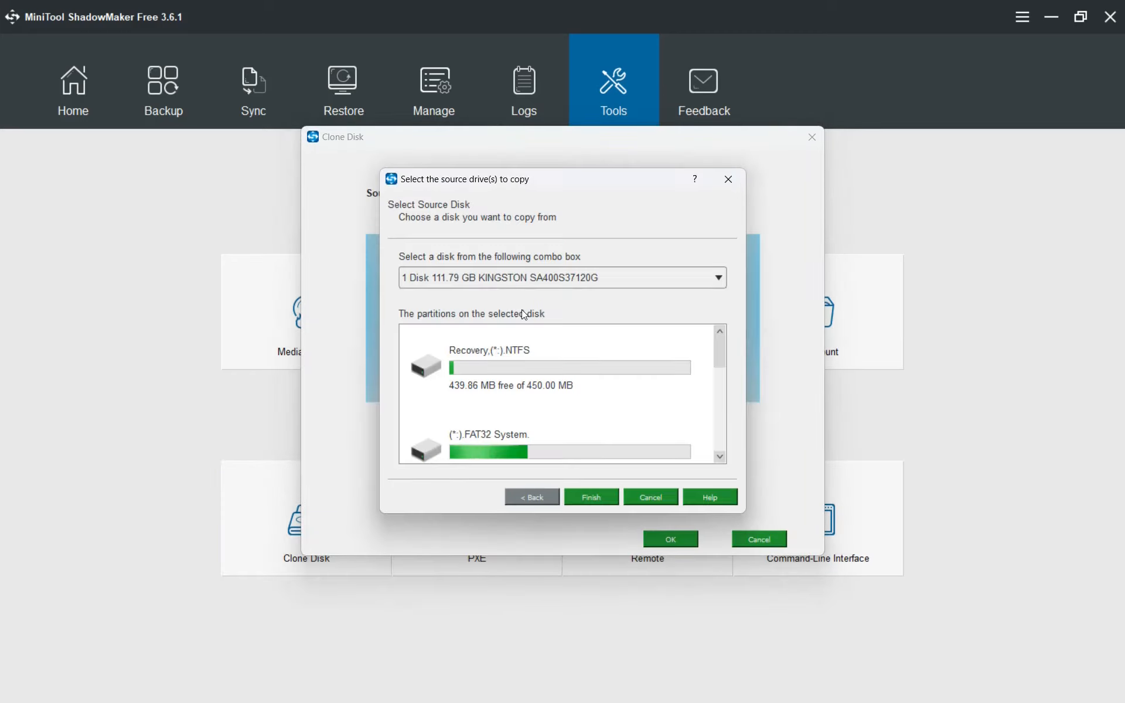
{"action": "scroll", "coordinate": [616, 429], "scroll_direction": "down", "scroll_amount": 5}
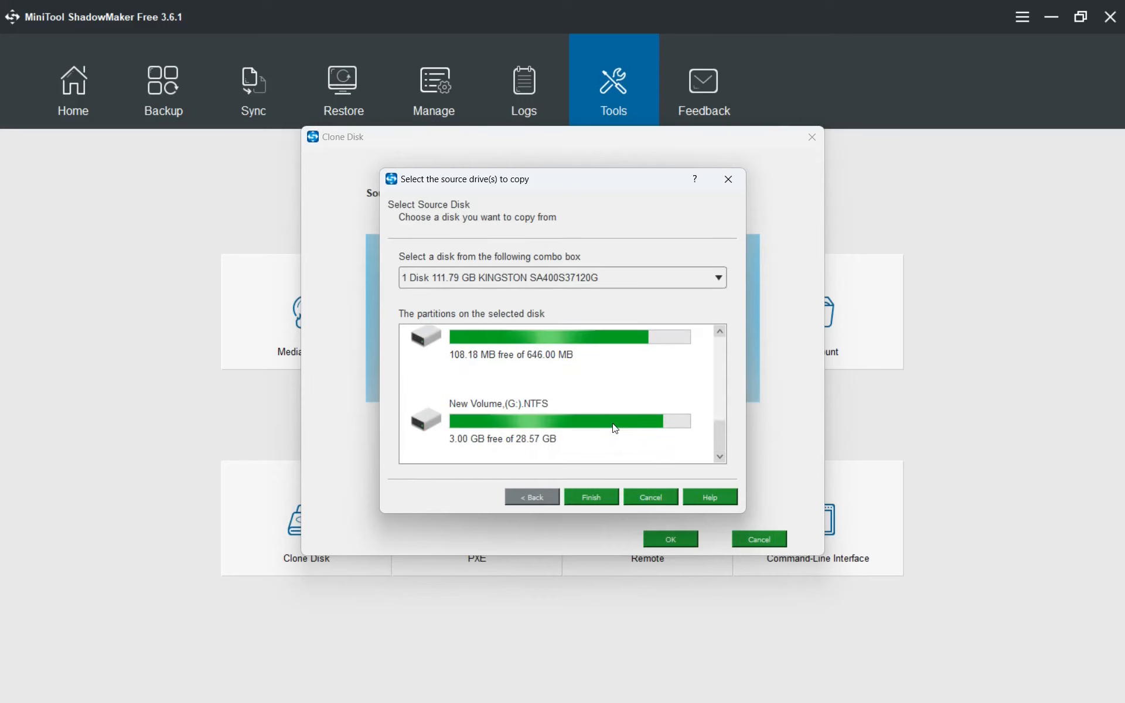
{"action": "scroll", "coordinate": [615, 429], "scroll_direction": "up", "scroll_amount": 5}
{"action": "left_click", "coordinate": [550, 280]}
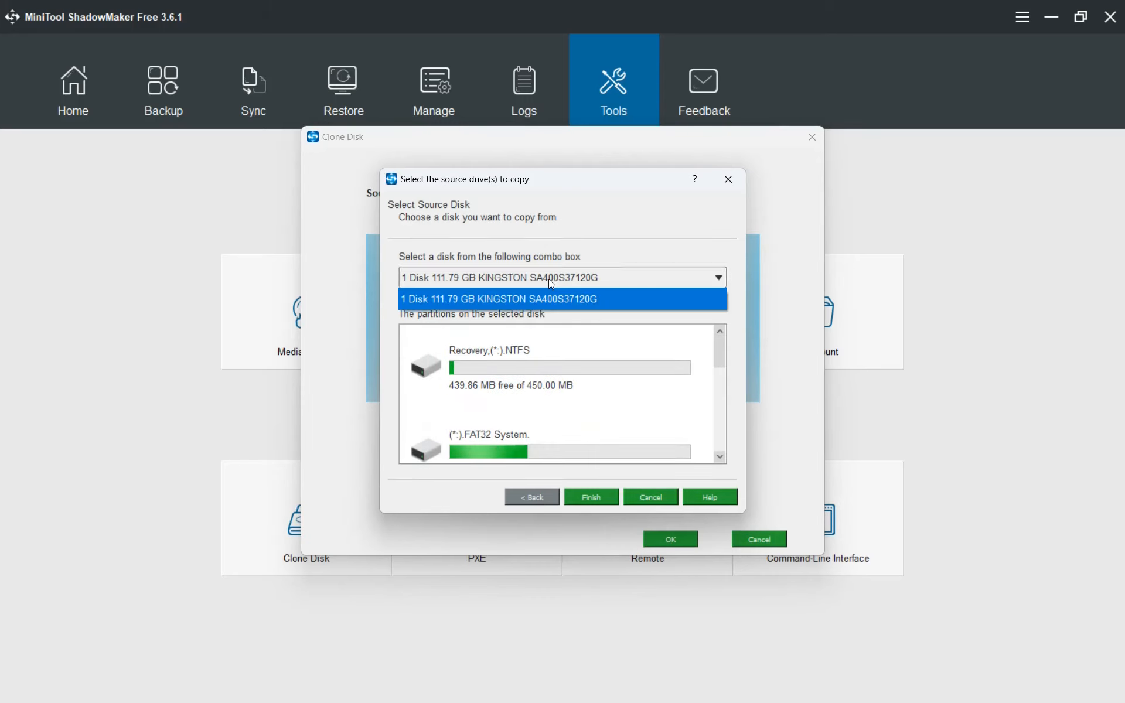
{"action": "left_click", "coordinate": [550, 280]}
{"action": "left_click", "coordinate": [550, 280]}
{"action": "left_click", "coordinate": [549, 280]}
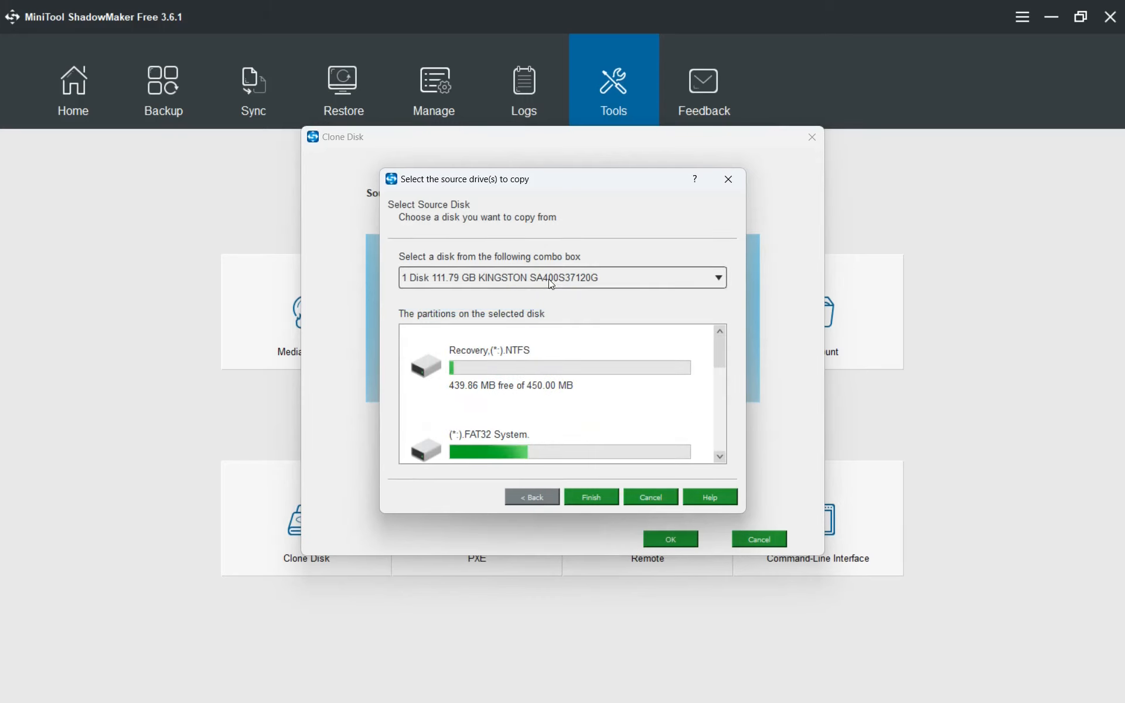
{"action": "left_click", "coordinate": [593, 498]}
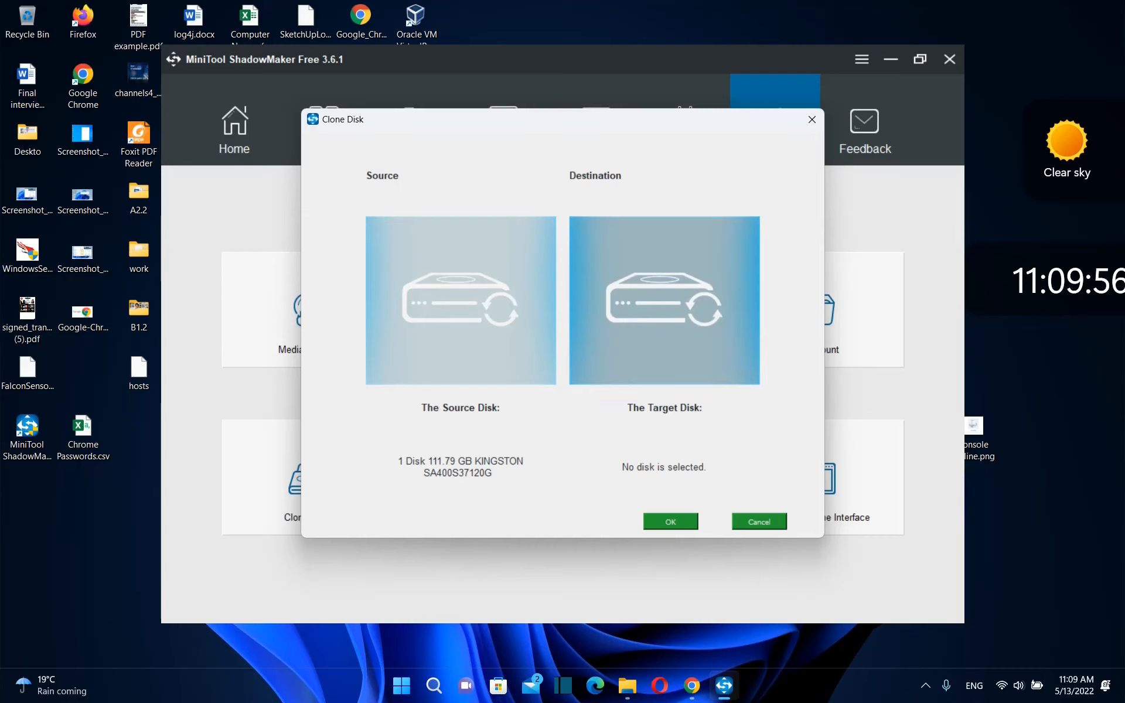
Set the 111.79 GB KINGSTON SA400S37120G disk as the clone's target disk, and leave the Clone Disk tool without starting the clone.
{"action": "left_click", "coordinate": [664, 300]}
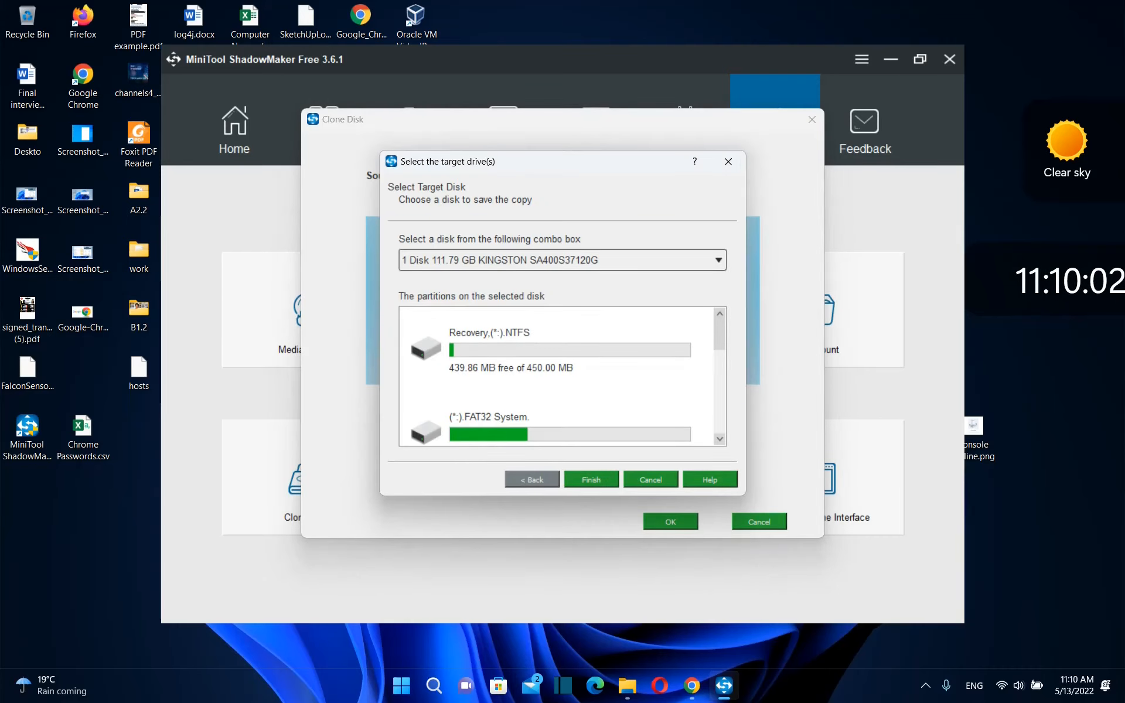
{"action": "left_click", "coordinate": [719, 260]}
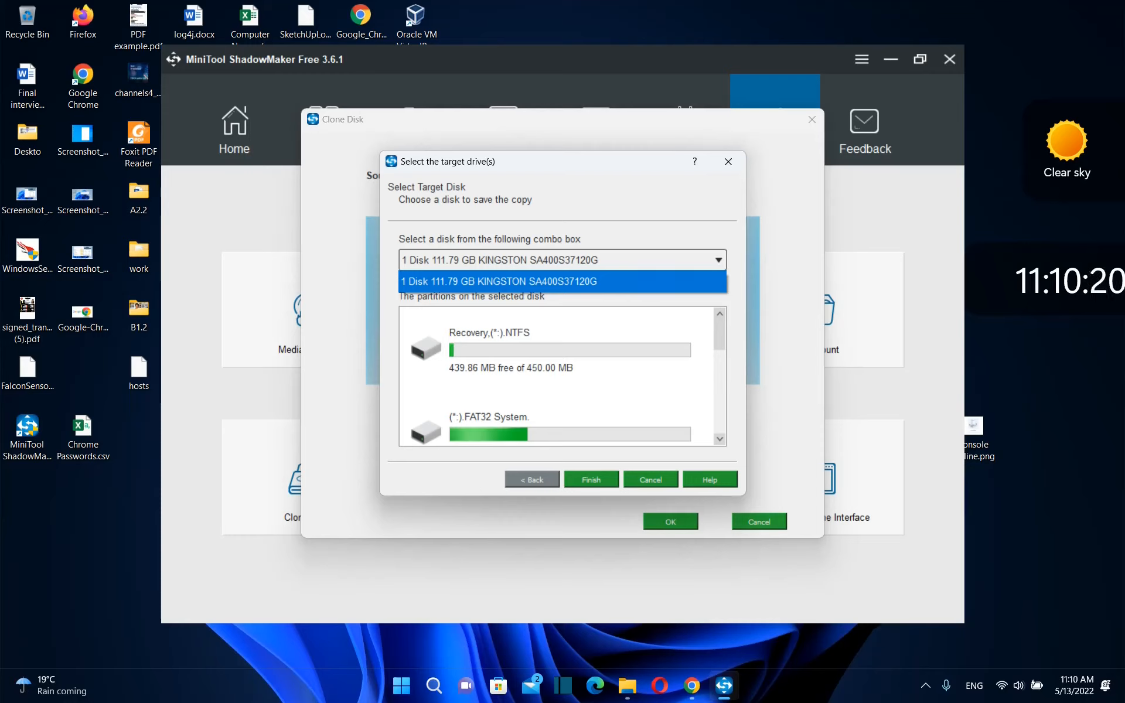
{"action": "key", "text": "Return"}
{"action": "key", "text": "space"}
{"action": "key", "text": "Return"}
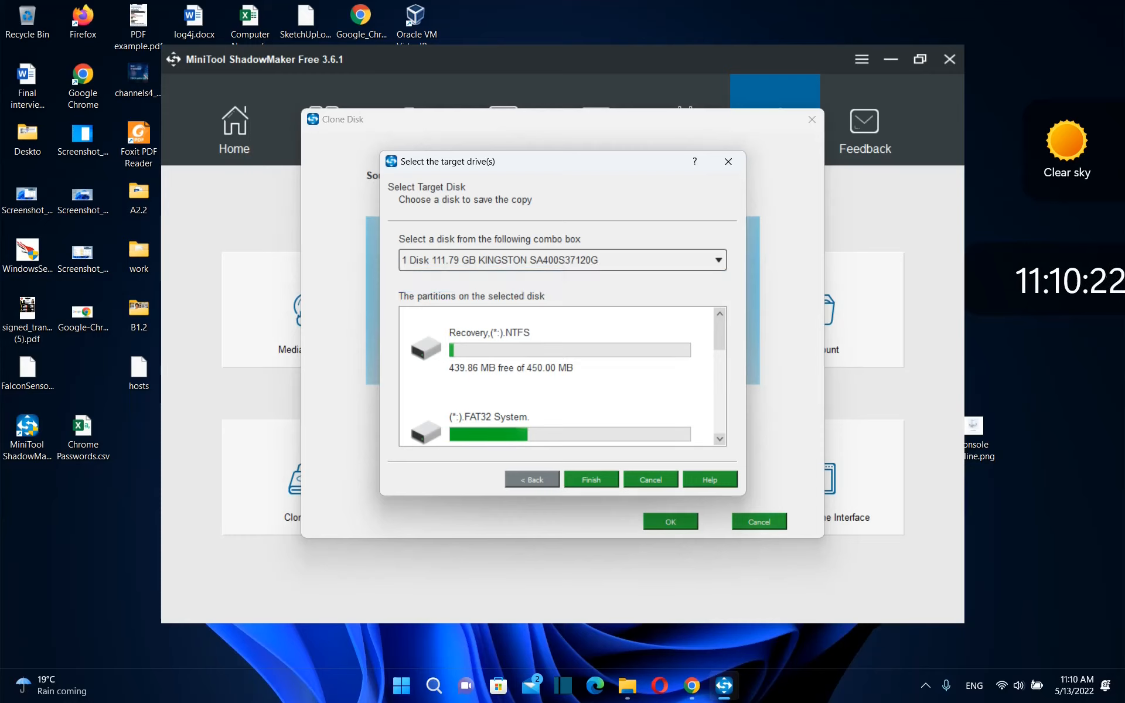
{"action": "key", "text": "space"}
{"action": "key", "text": "Return"}
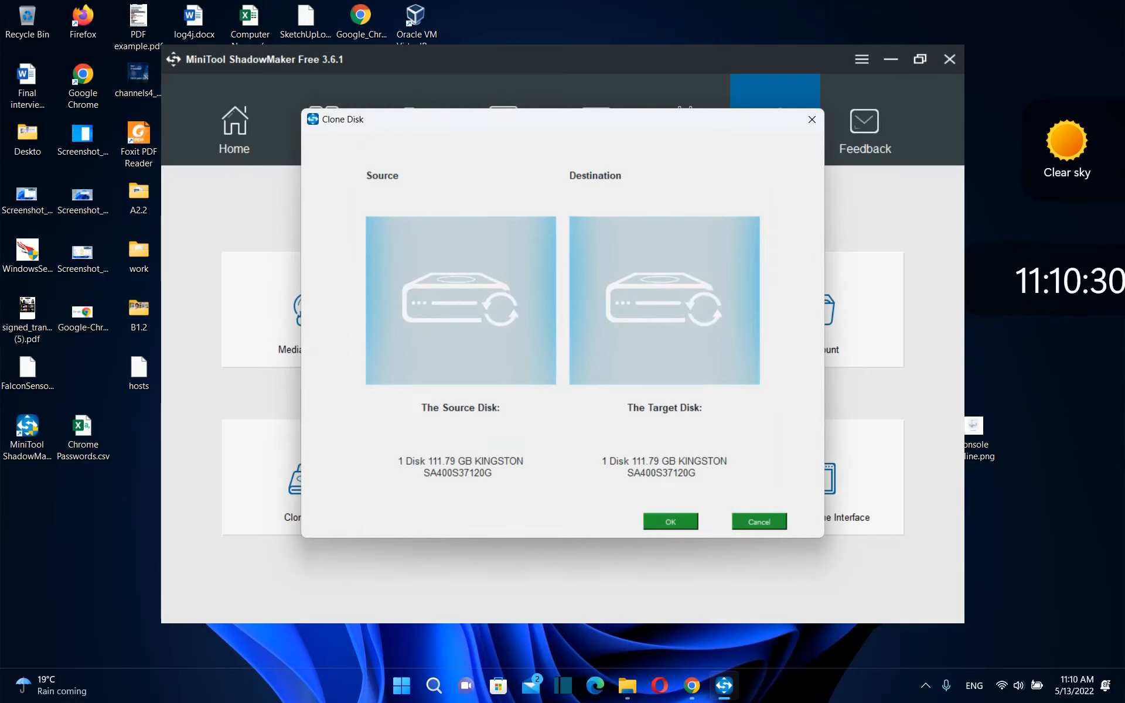
{"action": "key", "text": "Tab"}
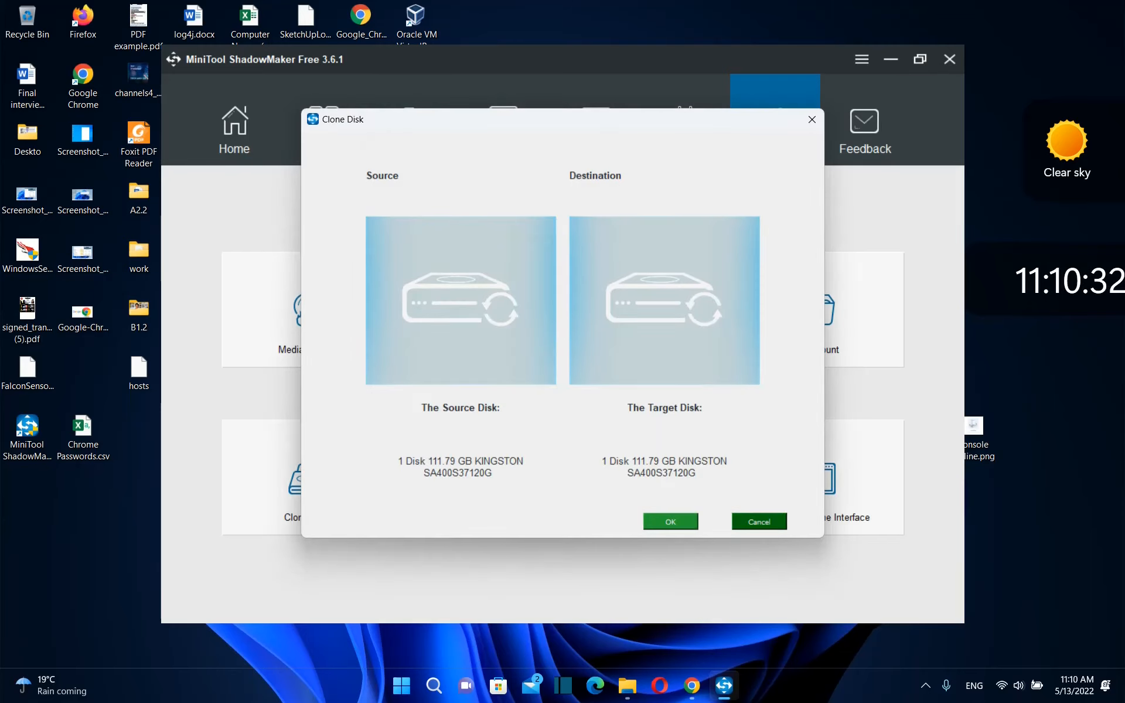
{"action": "key", "text": "Tab"}
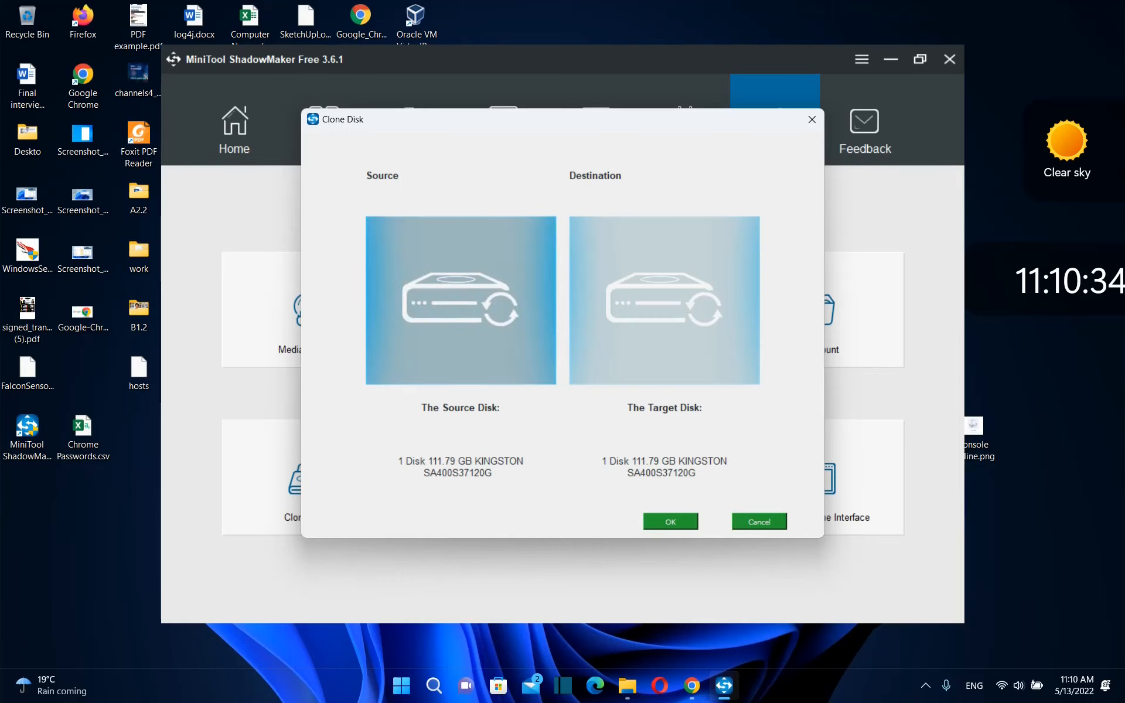
{"action": "key", "text": "shift+Tab"}
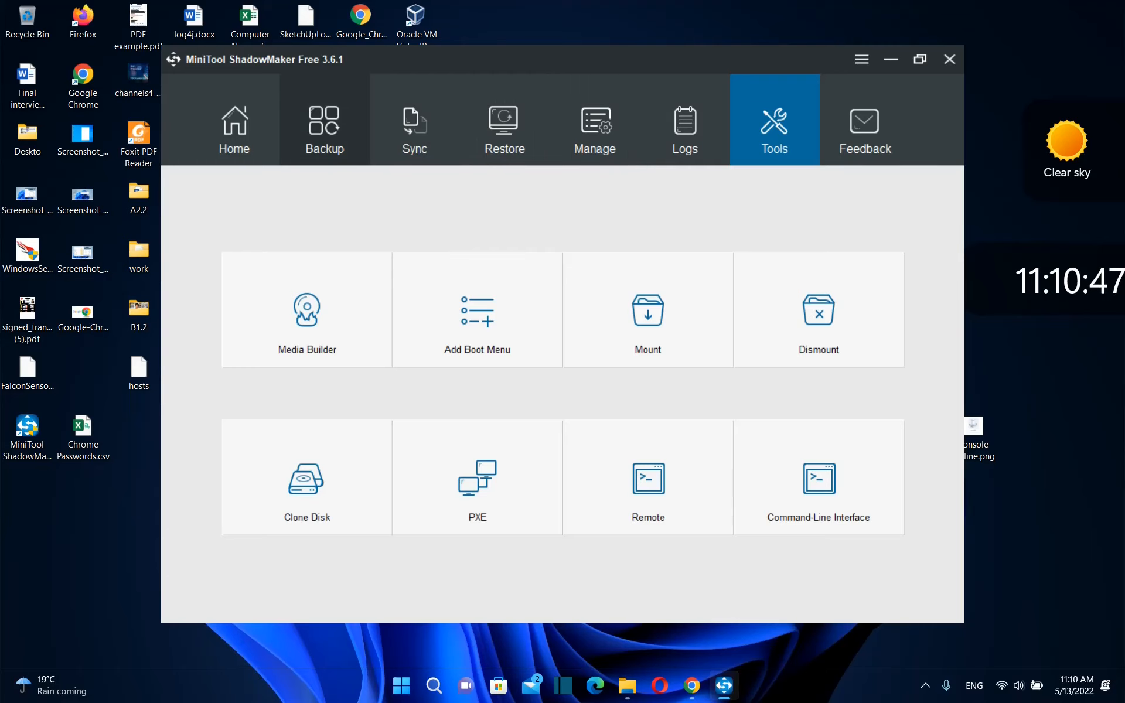
Set the backup source to Disk and Partitions with only the 450 MB Recovery NTFS partition of the KINGSTON disk included.
{"action": "left_click", "coordinate": [325, 132]}
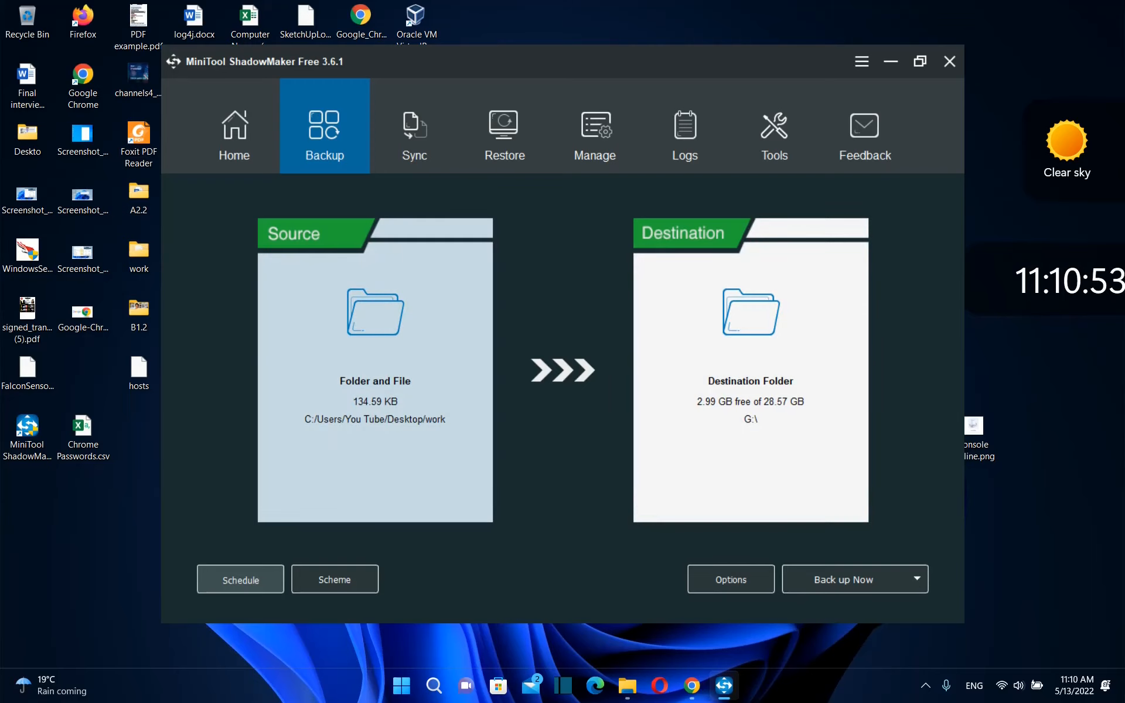
{"action": "left_click", "coordinate": [375, 371]}
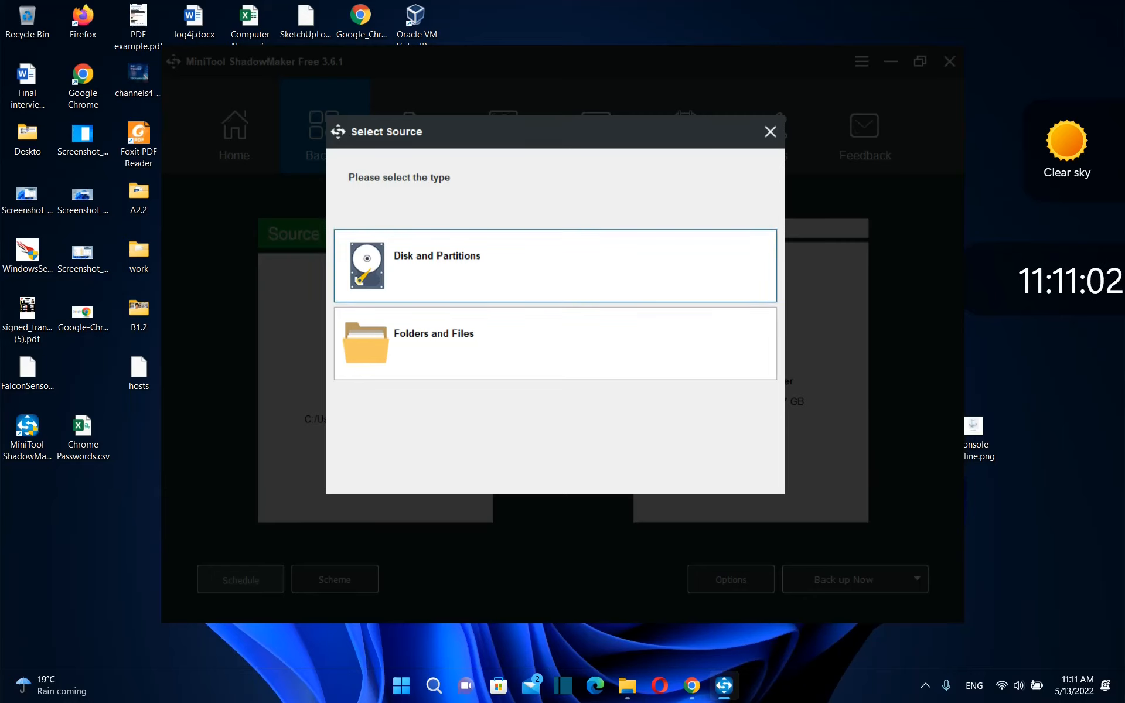
{"action": "left_click", "coordinate": [555, 266]}
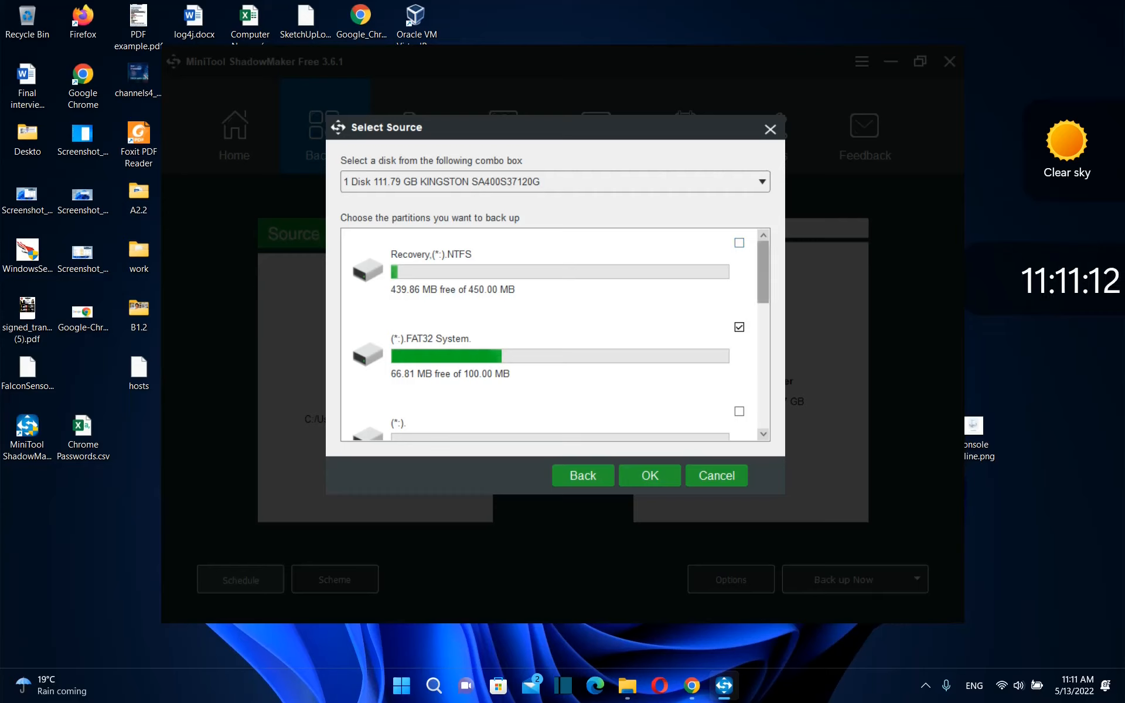
{"action": "scroll", "coordinate": [549, 334], "scroll_direction": "down", "scroll_amount": 1}
{"action": "scroll", "coordinate": [549, 334], "scroll_direction": "up", "scroll_amount": 1}
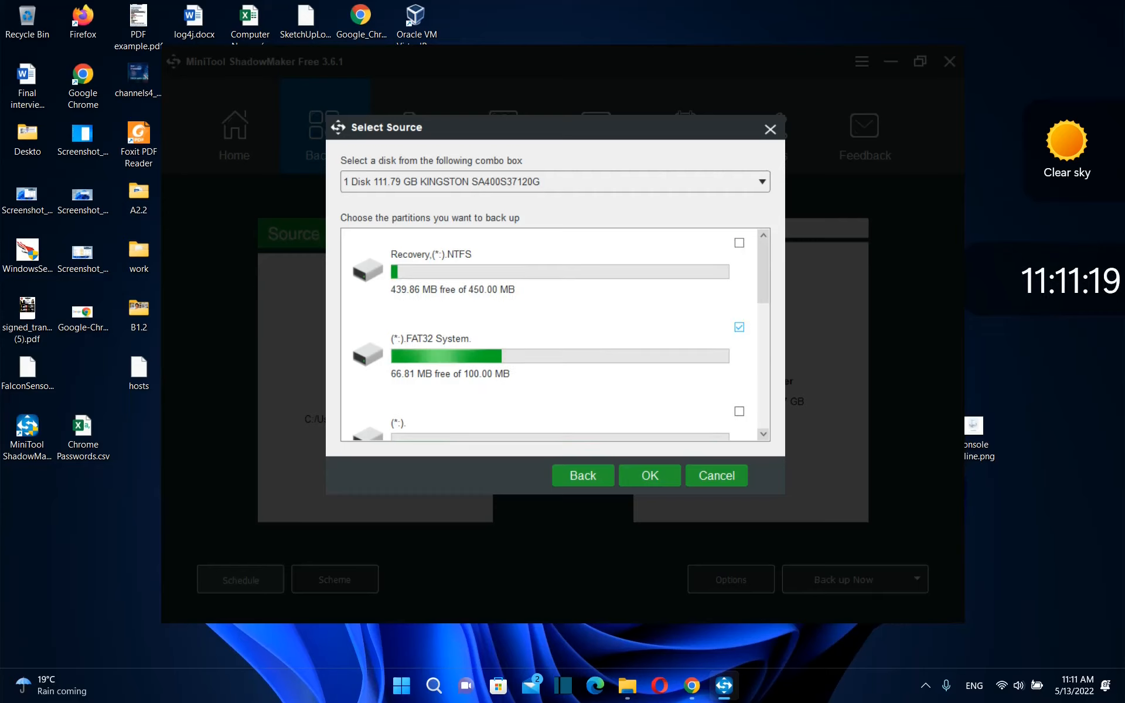
{"action": "left_click", "coordinate": [739, 327]}
{"action": "left_click", "coordinate": [740, 242]}
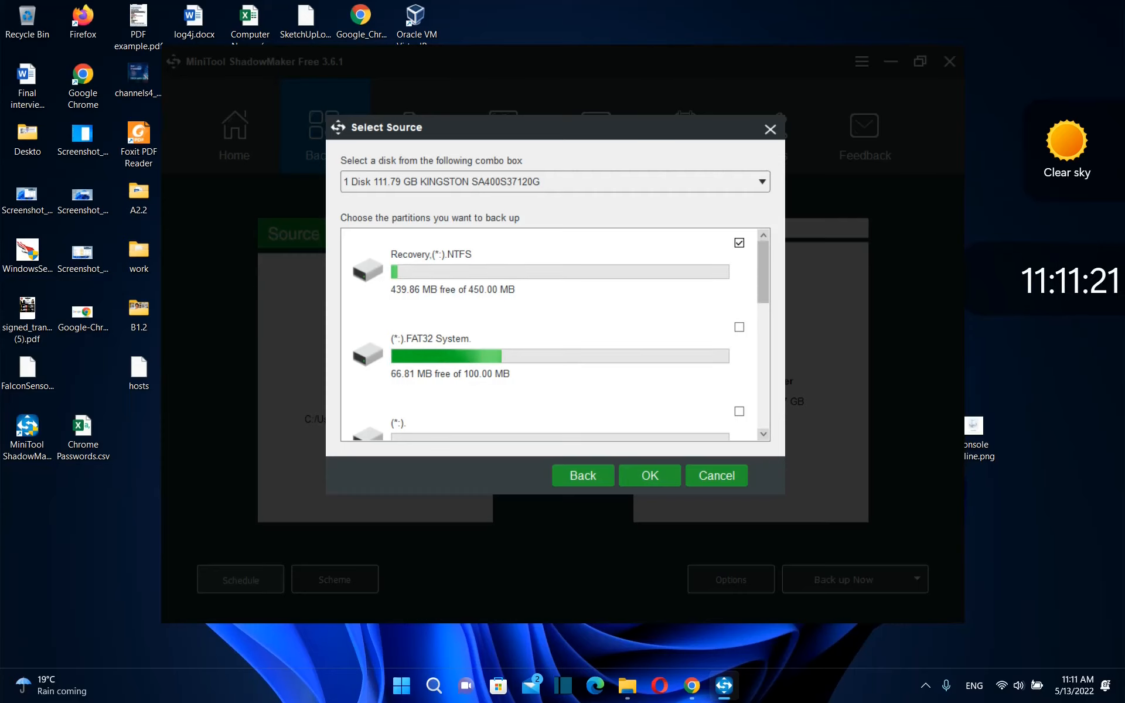
{"action": "scroll", "coordinate": [739, 242], "scroll_direction": "down", "scroll_amount": 3}
{"action": "scroll", "coordinate": [549, 334], "scroll_direction": "down", "scroll_amount": 1}
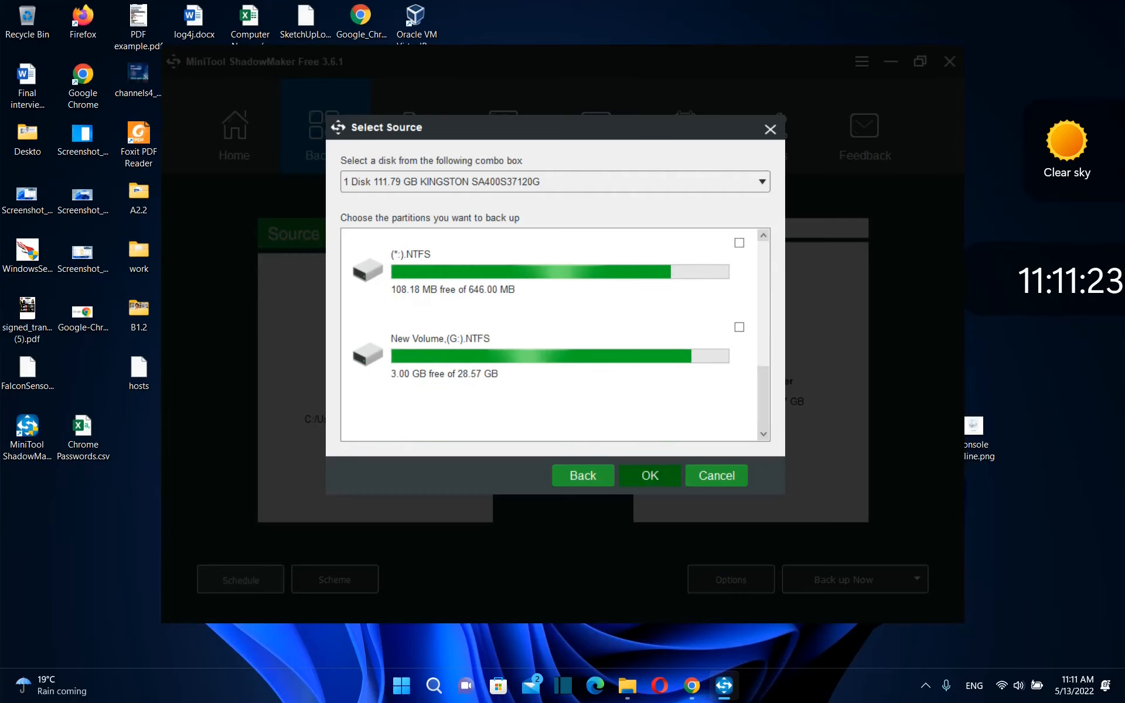
{"action": "left_click", "coordinate": [649, 475]}
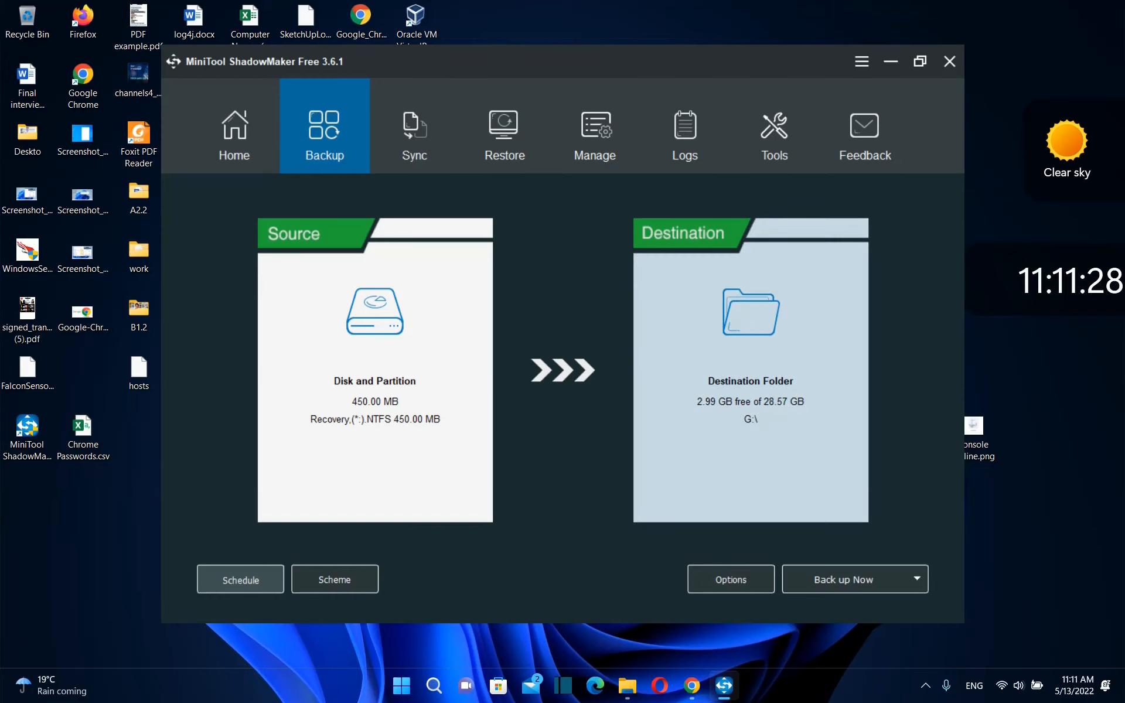
Set the backup destination to the Backups folder on New Volume (G:).
{"action": "left_click", "coordinate": [751, 351]}
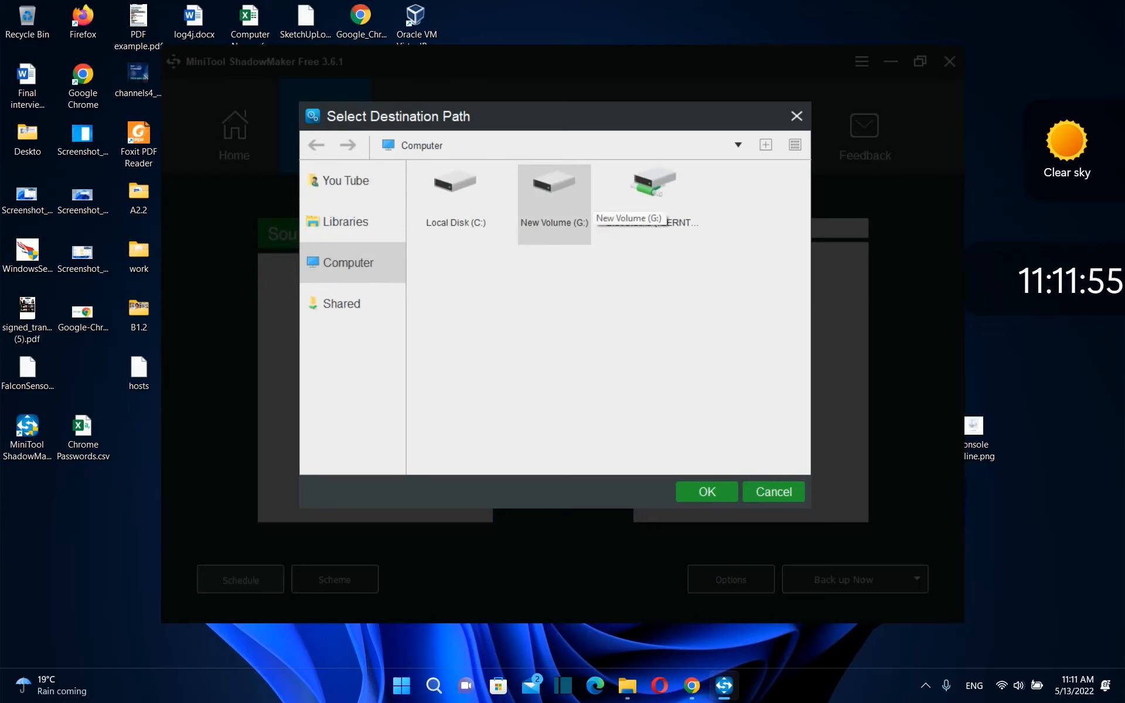
{"action": "double_click", "coordinate": [584, 205]}
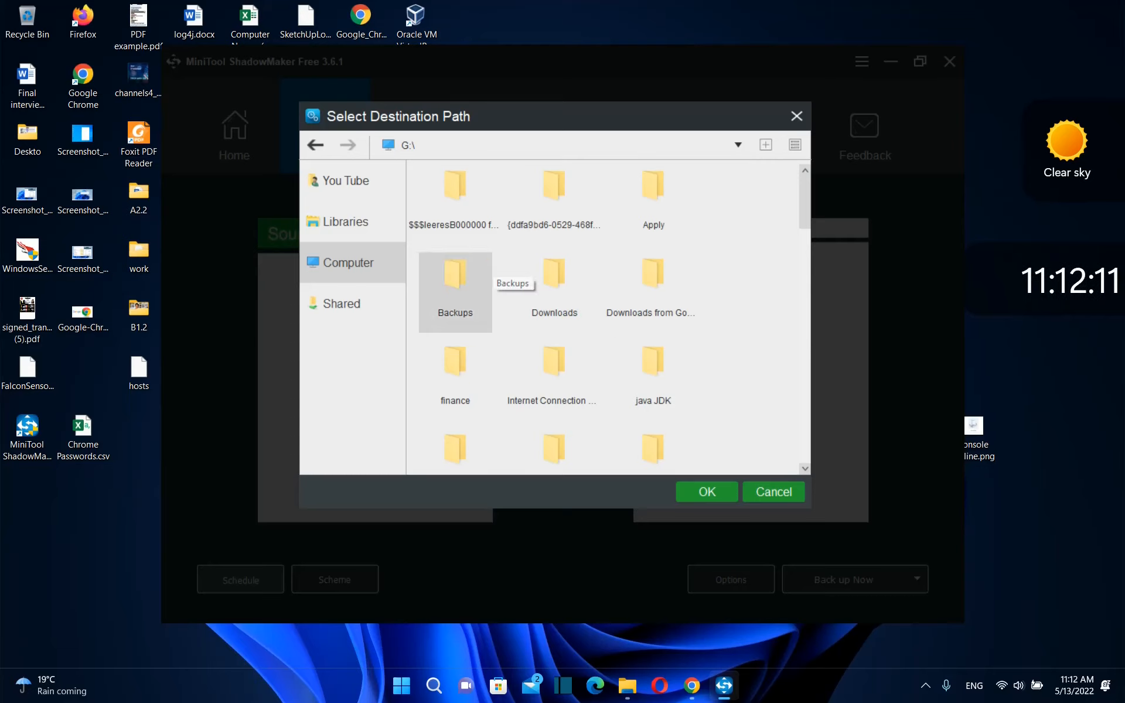
{"action": "double_click", "coordinate": [478, 273]}
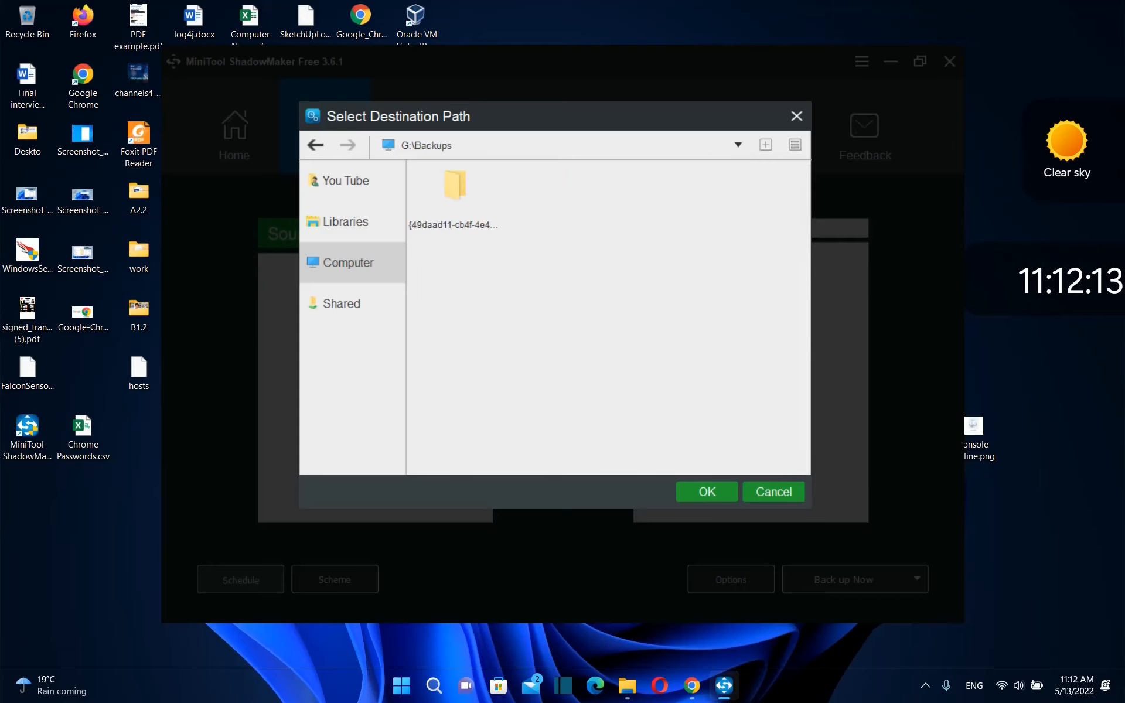
{"action": "left_click", "coordinate": [707, 492]}
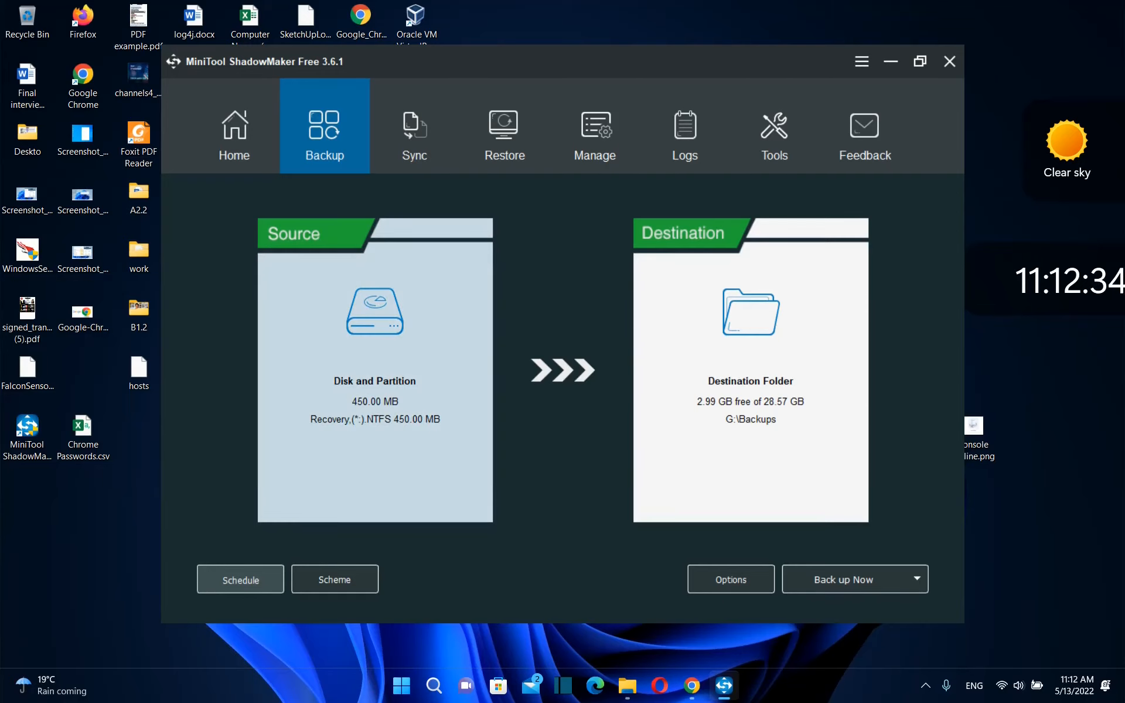
Change the backup source to Folders and Files, selecting the work folder in the user's Desktop folder.
{"action": "left_click", "coordinate": [241, 580]}
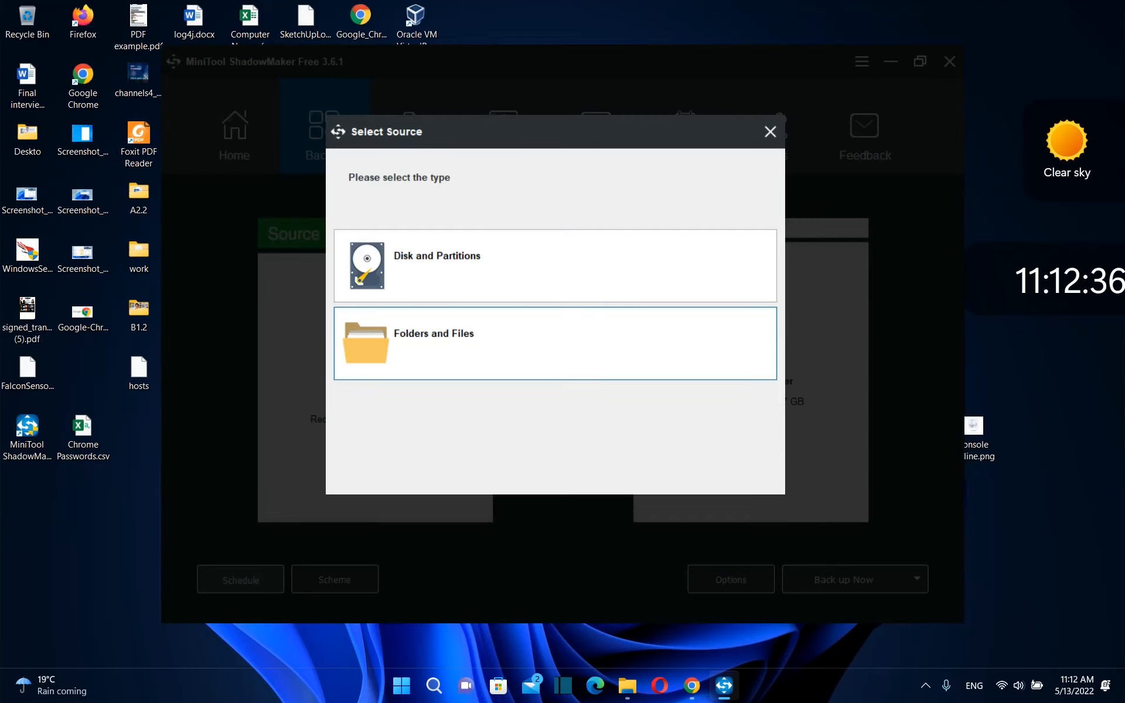
{"action": "left_click", "coordinate": [556, 344]}
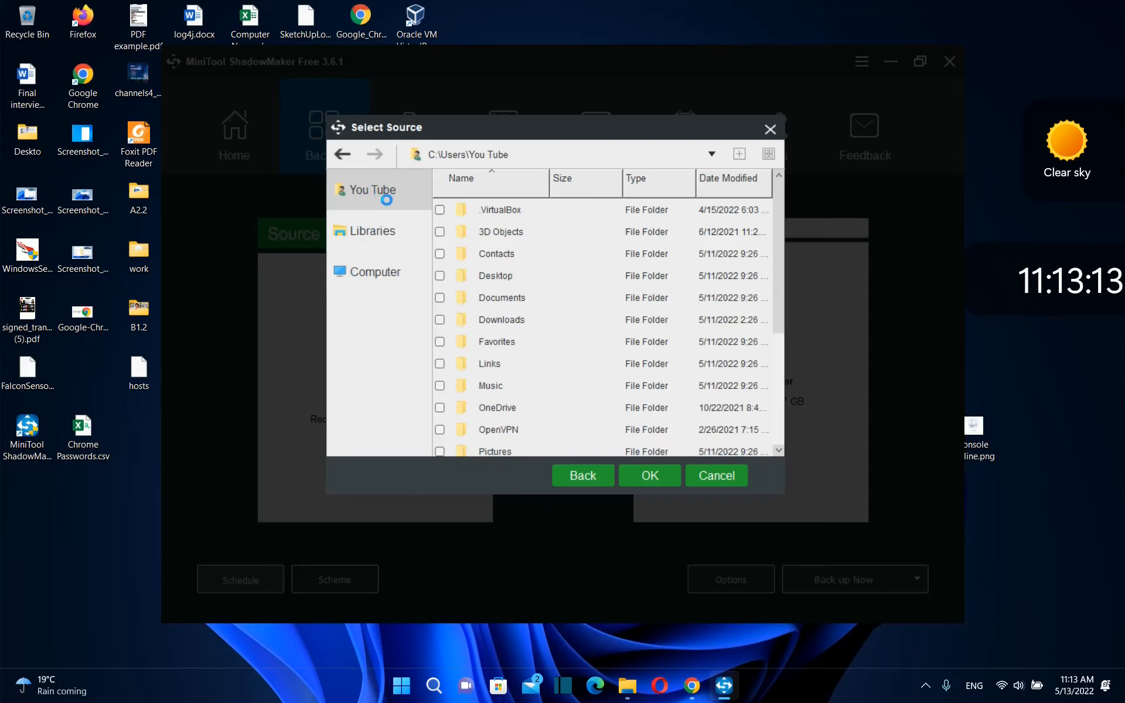
{"action": "double_click", "coordinate": [503, 275]}
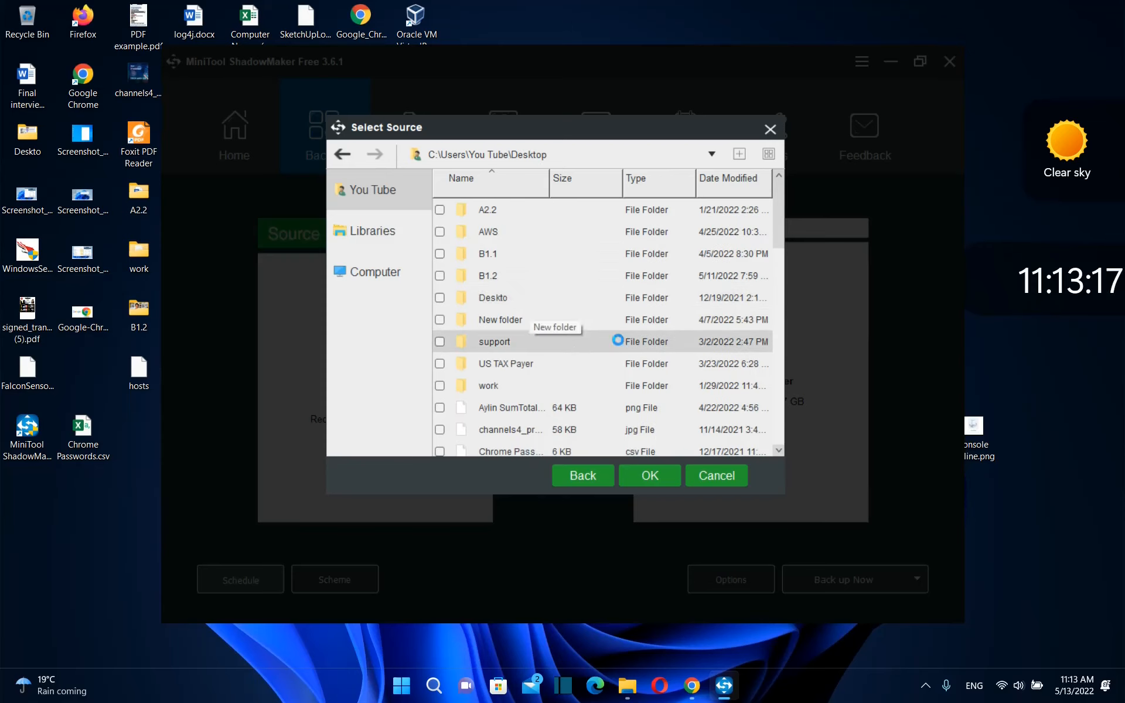
{"action": "left_click", "coordinate": [439, 386]}
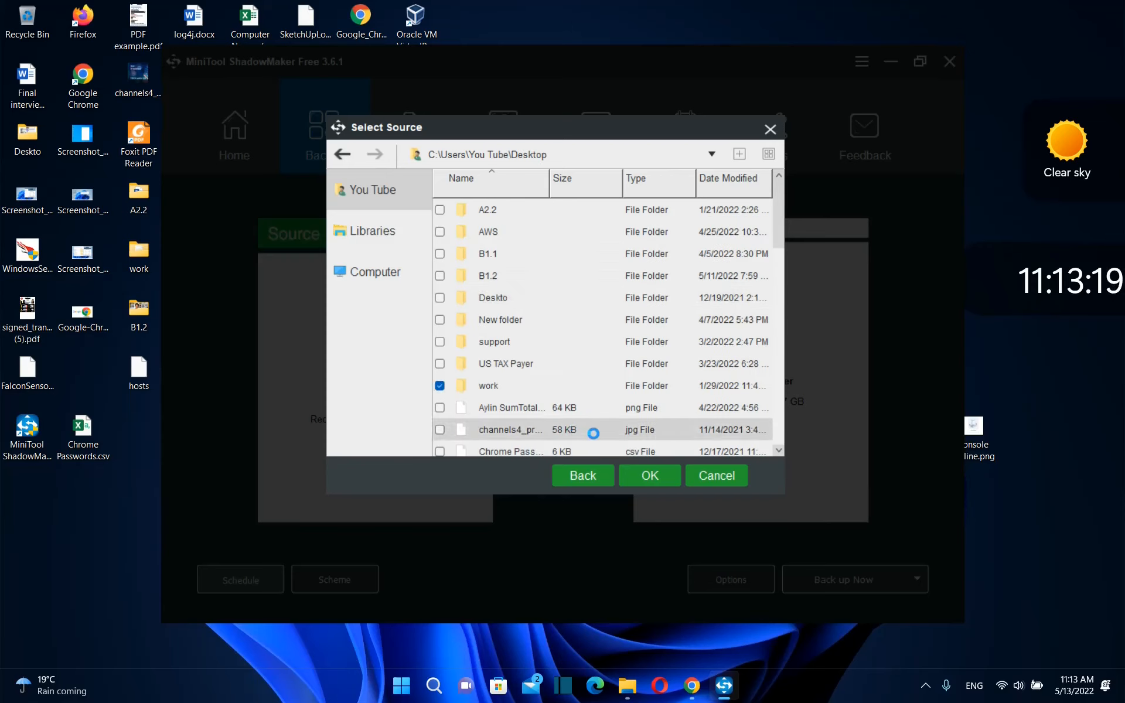
{"action": "left_click", "coordinate": [656, 475]}
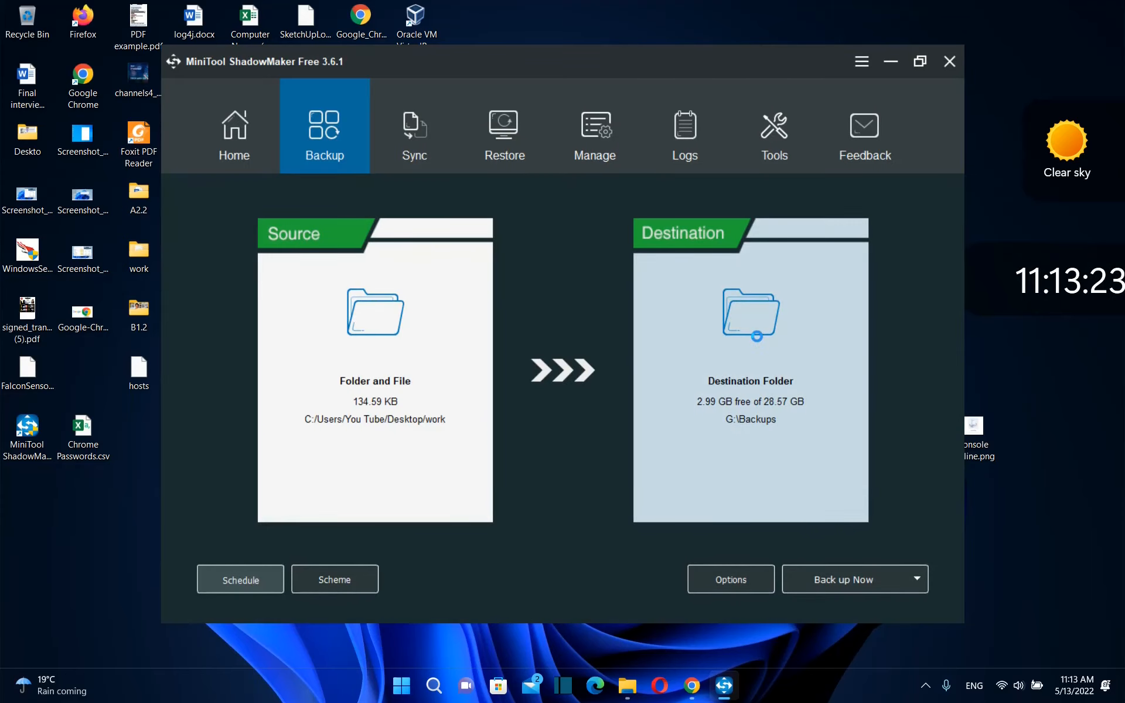
Reselect G:\Backups as the destination folder for backing up the work folder.
{"action": "left_click", "coordinate": [756, 336]}
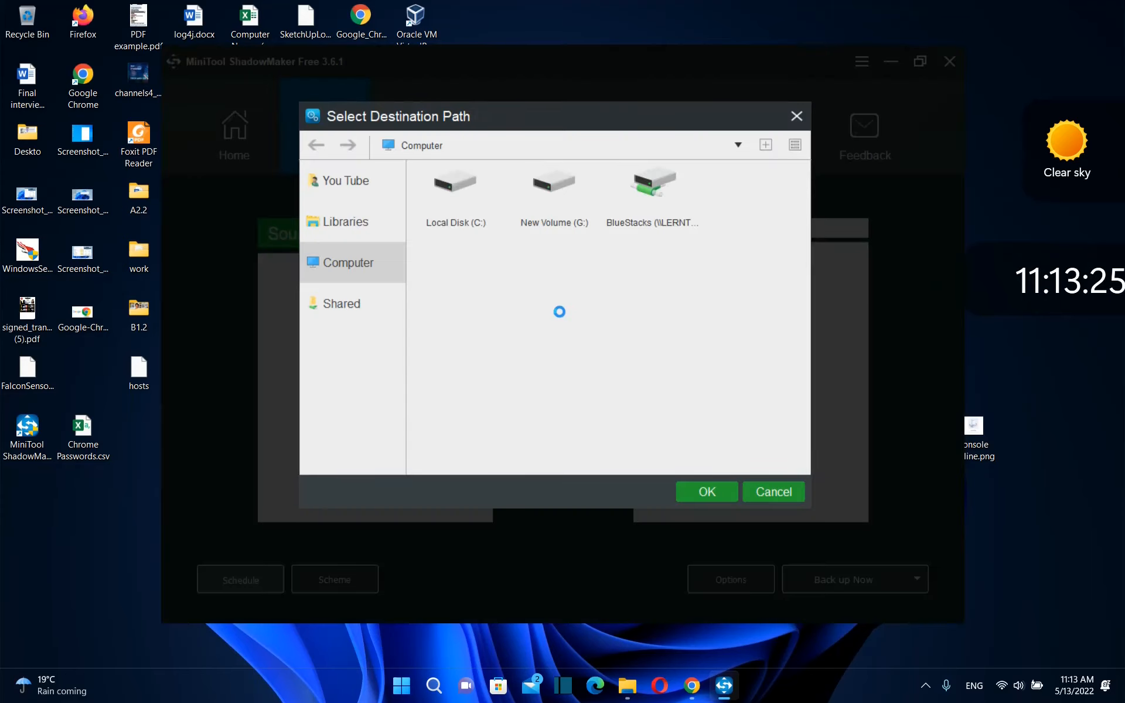
{"action": "double_click", "coordinate": [536, 244]}
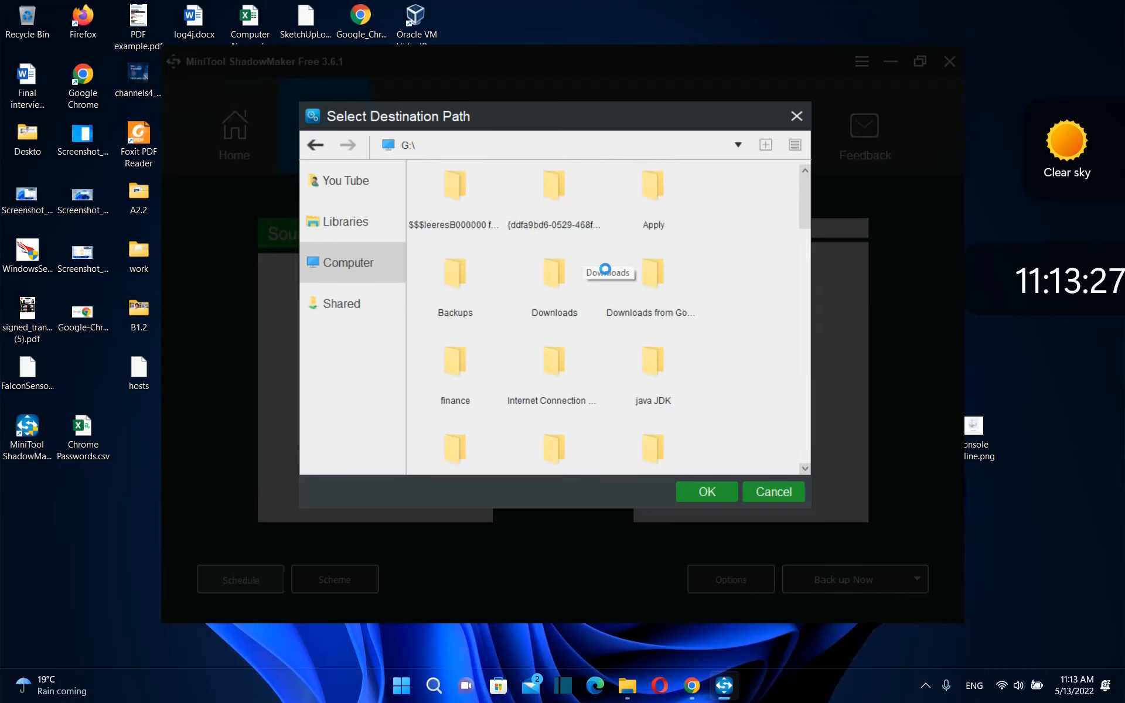
{"action": "double_click", "coordinate": [450, 288]}
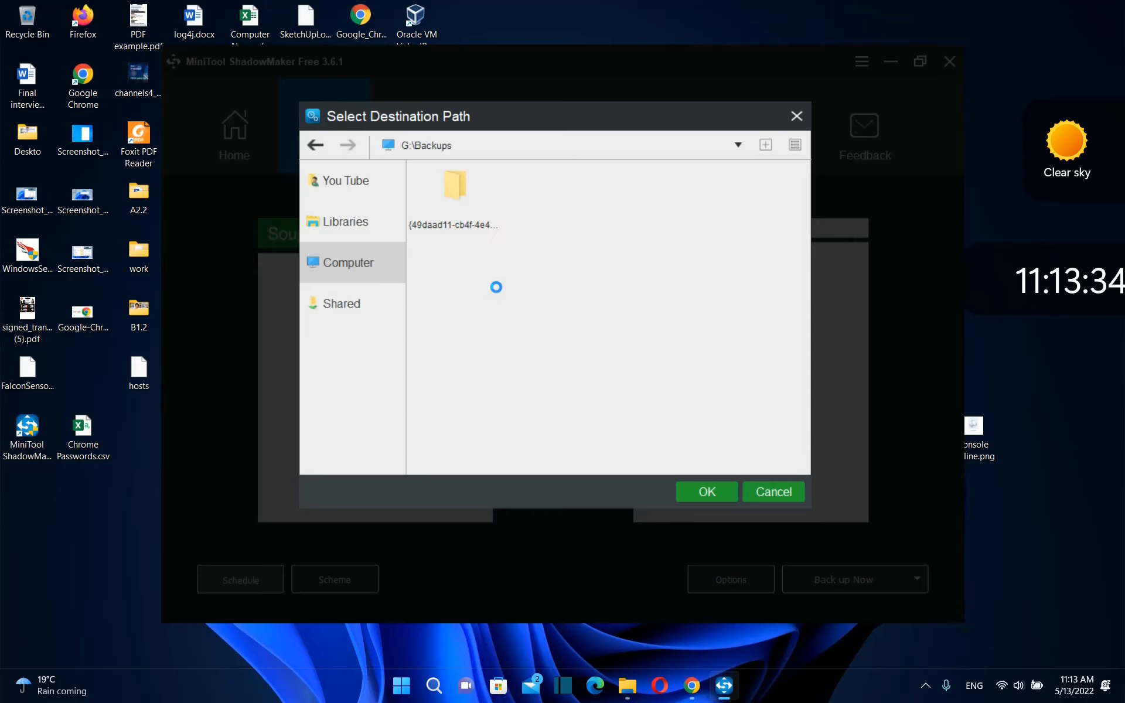
{"action": "left_click", "coordinate": [708, 491]}
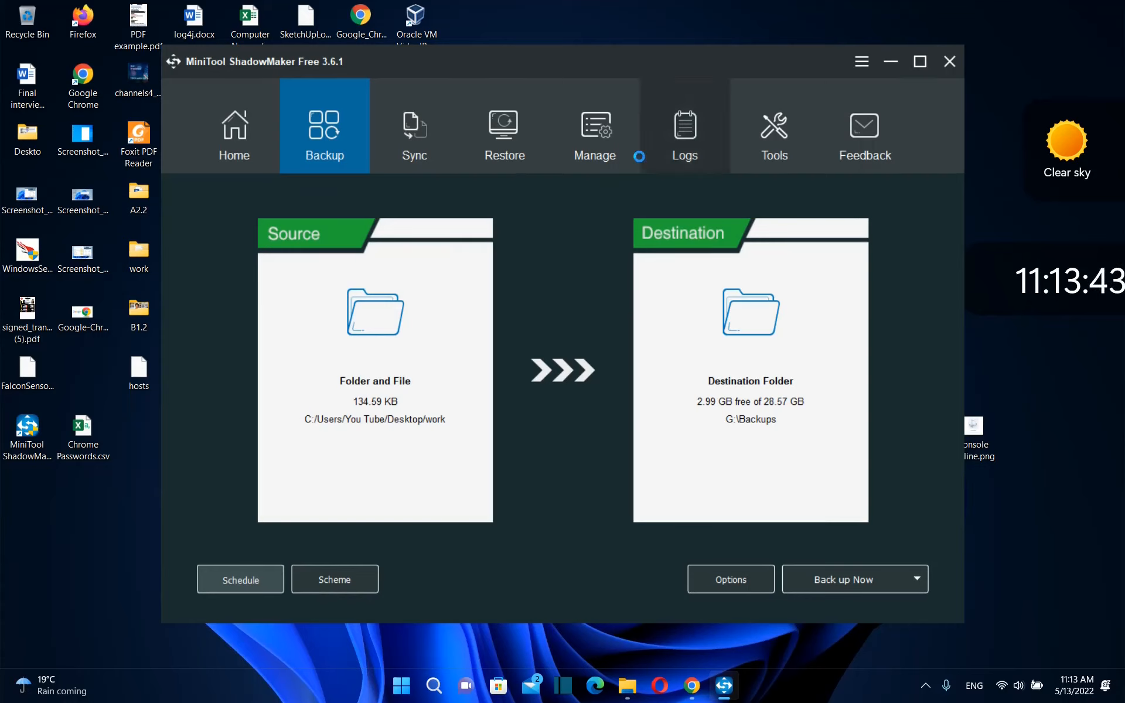
Open the backup's schedule settings and set a daily schedule that starts every 8 hours.
{"action": "left_click", "coordinate": [249, 583]}
{"action": "left_click", "coordinate": [385, 180]}
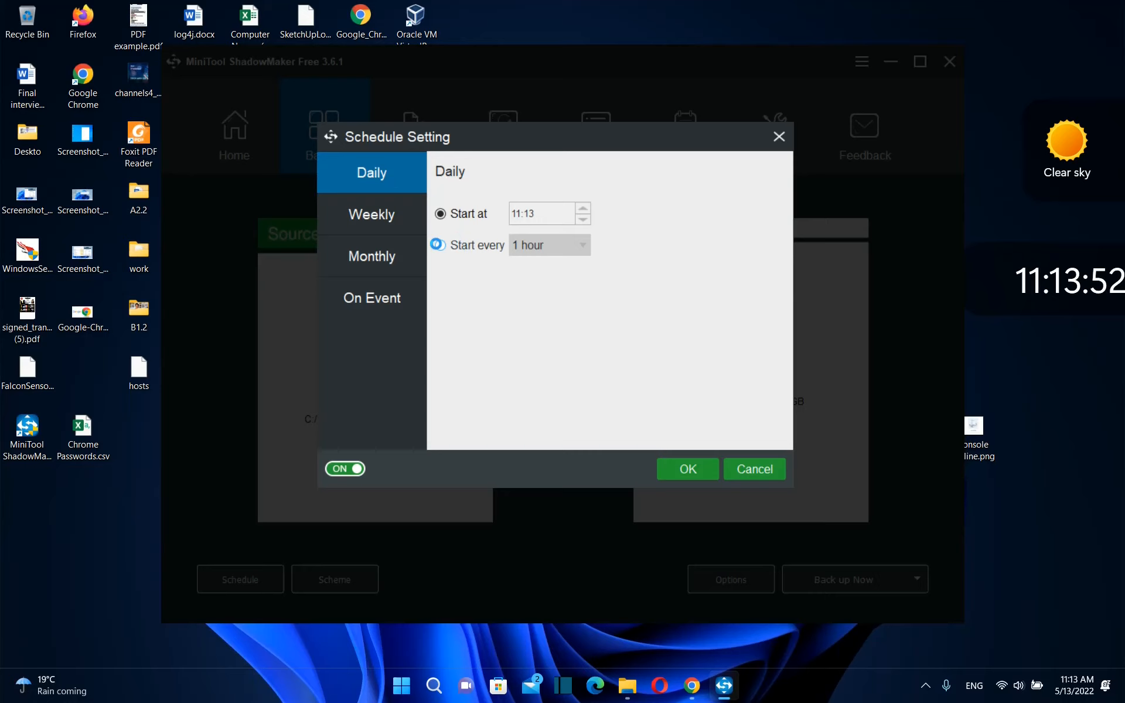
{"action": "left_click", "coordinate": [438, 245]}
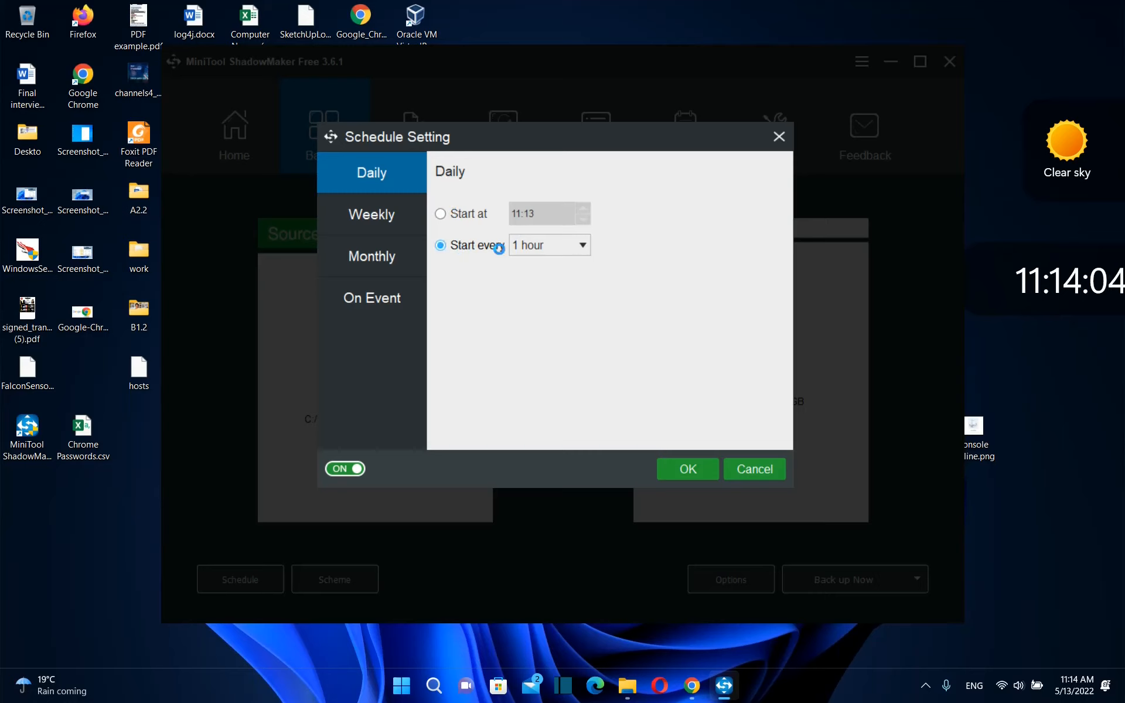
{"action": "left_click", "coordinate": [550, 245]}
{"action": "left_click", "coordinate": [534, 373]}
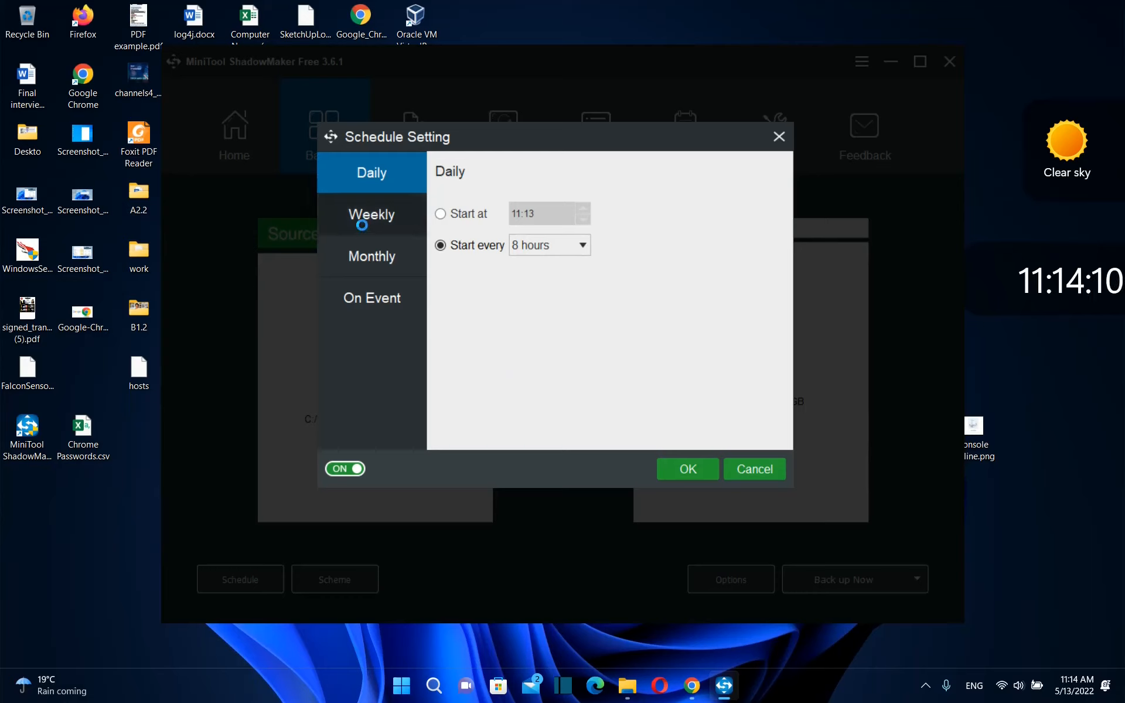
View the weekly schedule options, and apply a monthly schedule on day 2 starting at 11:13.
{"action": "left_click", "coordinate": [364, 222]}
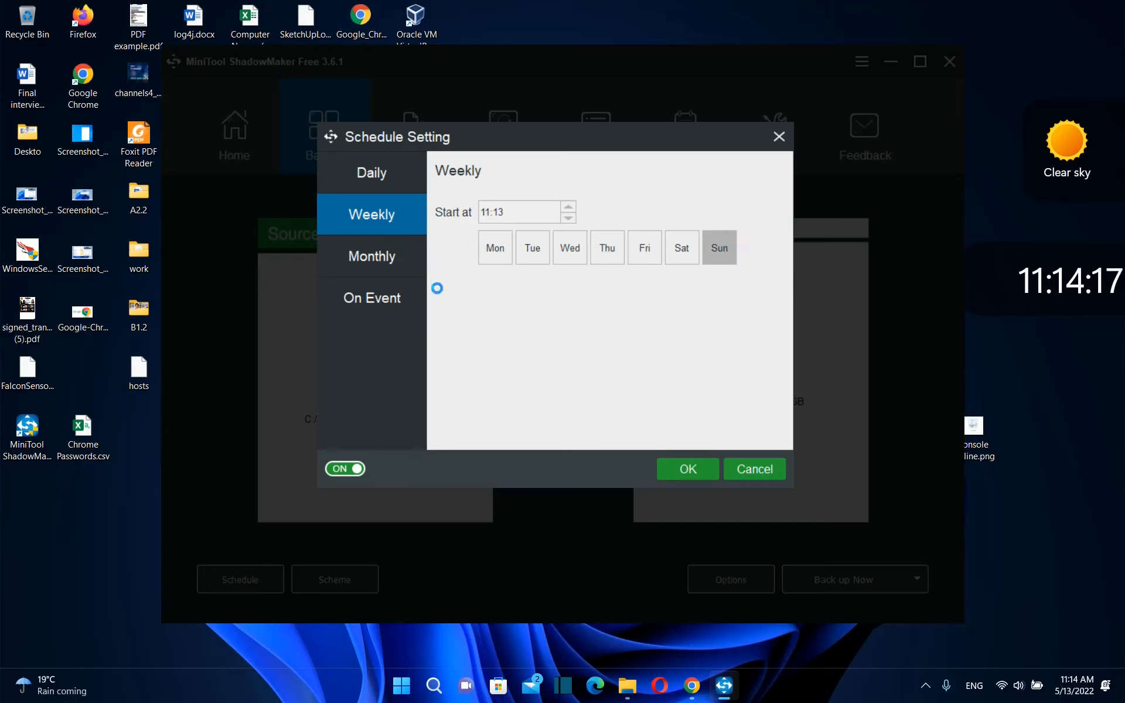
{"action": "left_click", "coordinate": [395, 270]}
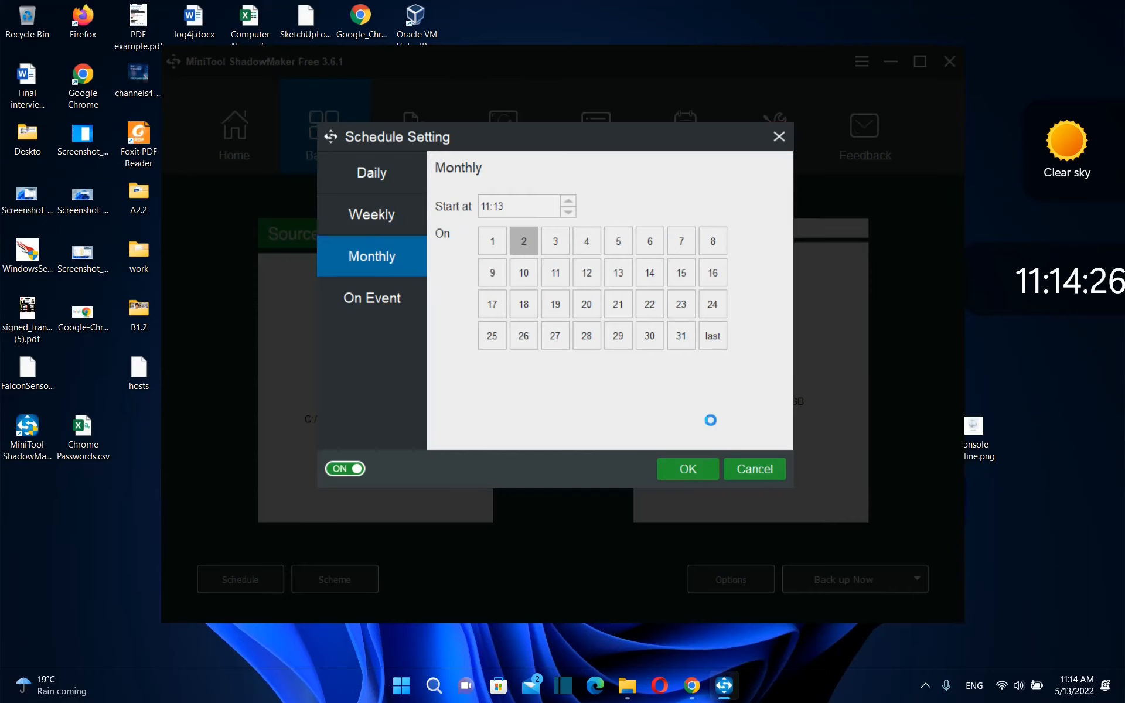
{"action": "left_click", "coordinate": [700, 469]}
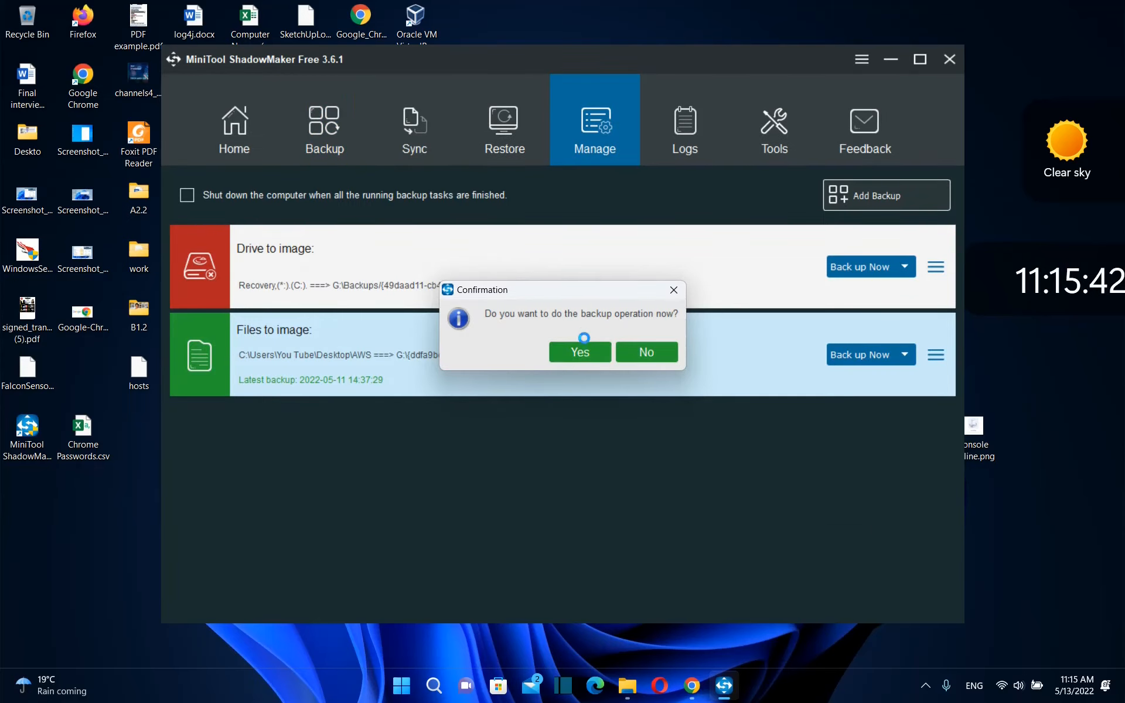
Run the backup of the work folder immediately and check the task execution results in the logs.
{"action": "left_click", "coordinate": [581, 352]}
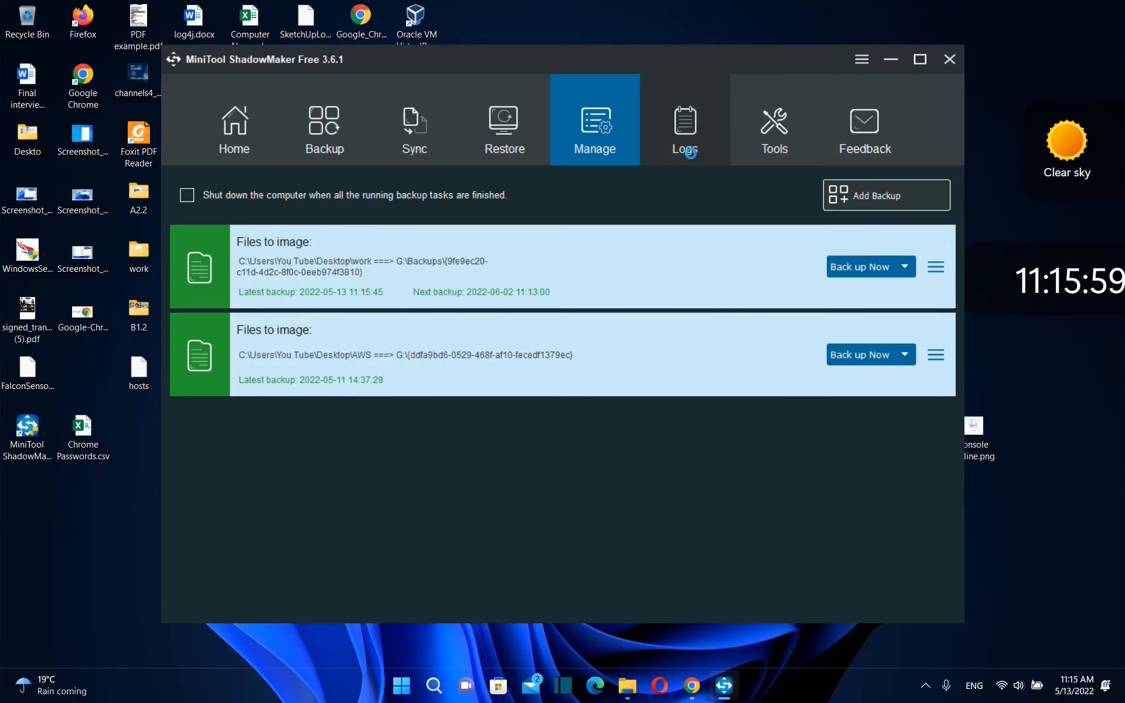
{"action": "left_click", "coordinate": [685, 143]}
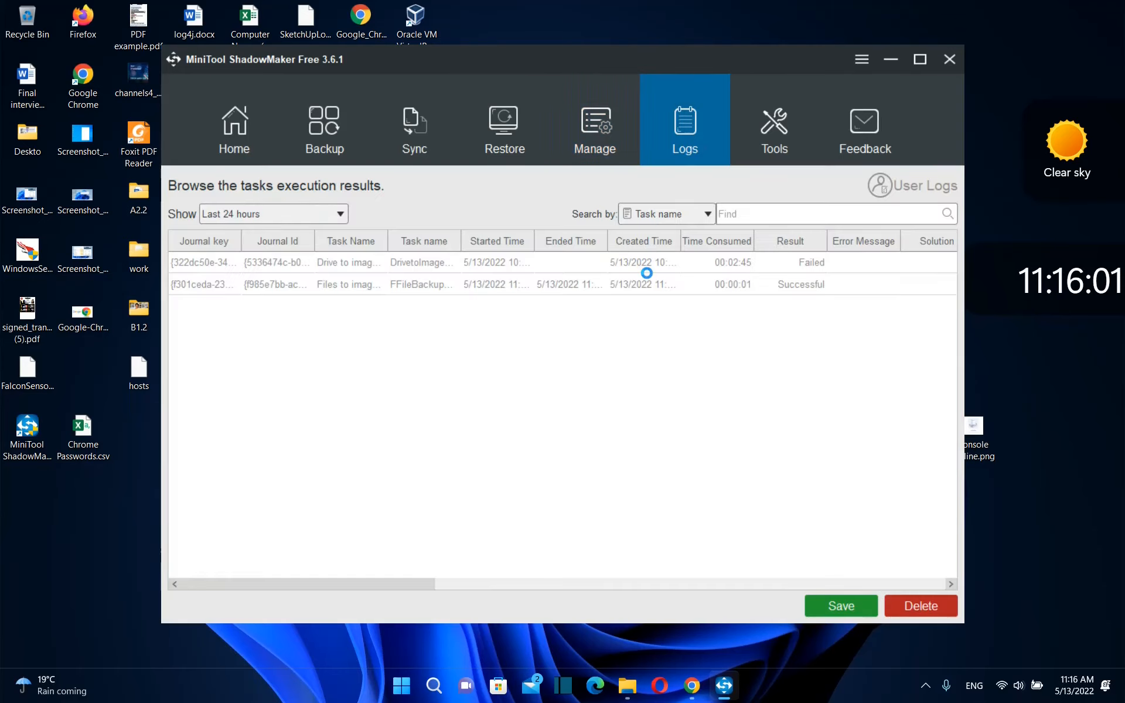
Maximize and then minimize the backup program's window, and delete the work folder from the desktop.
{"action": "left_click", "coordinate": [347, 285]}
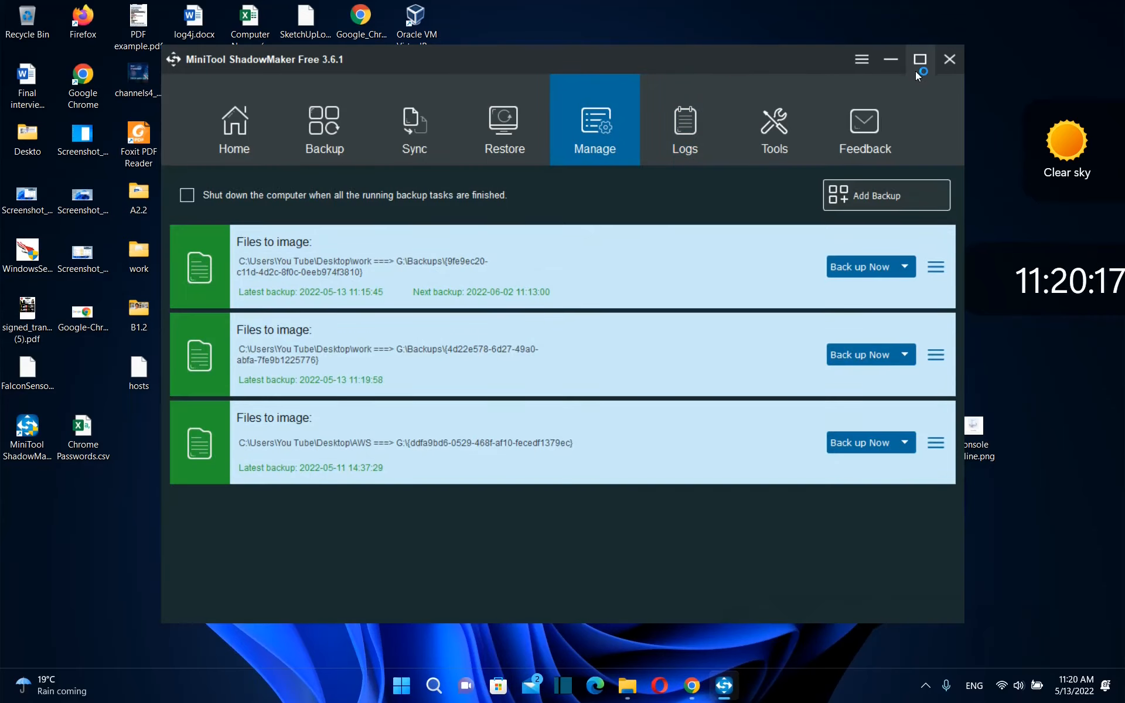
{"action": "left_click", "coordinate": [920, 59]}
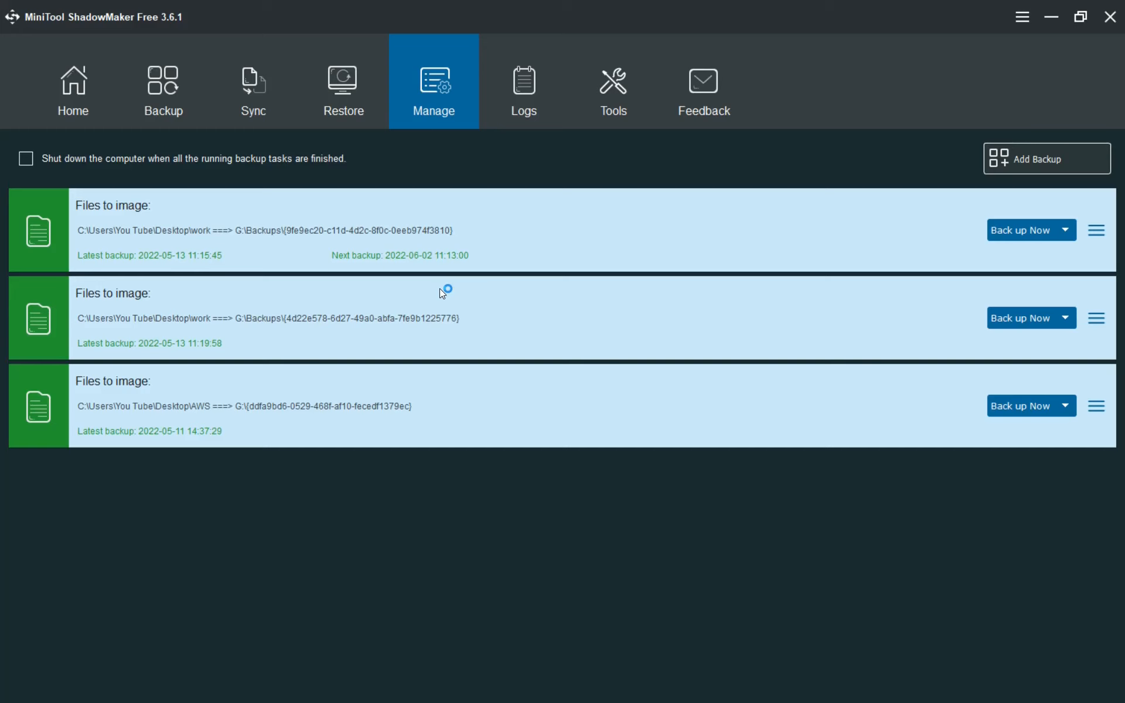
{"action": "left_click", "coordinate": [1046, 15]}
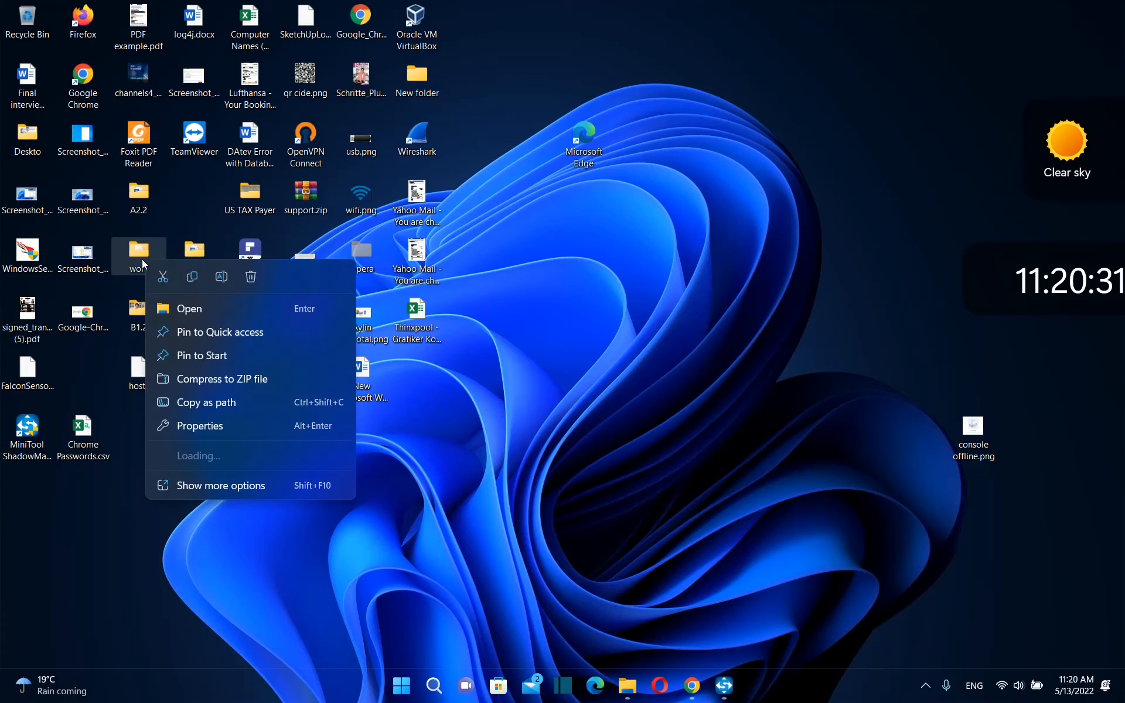
{"action": "key", "text": "Escape"}
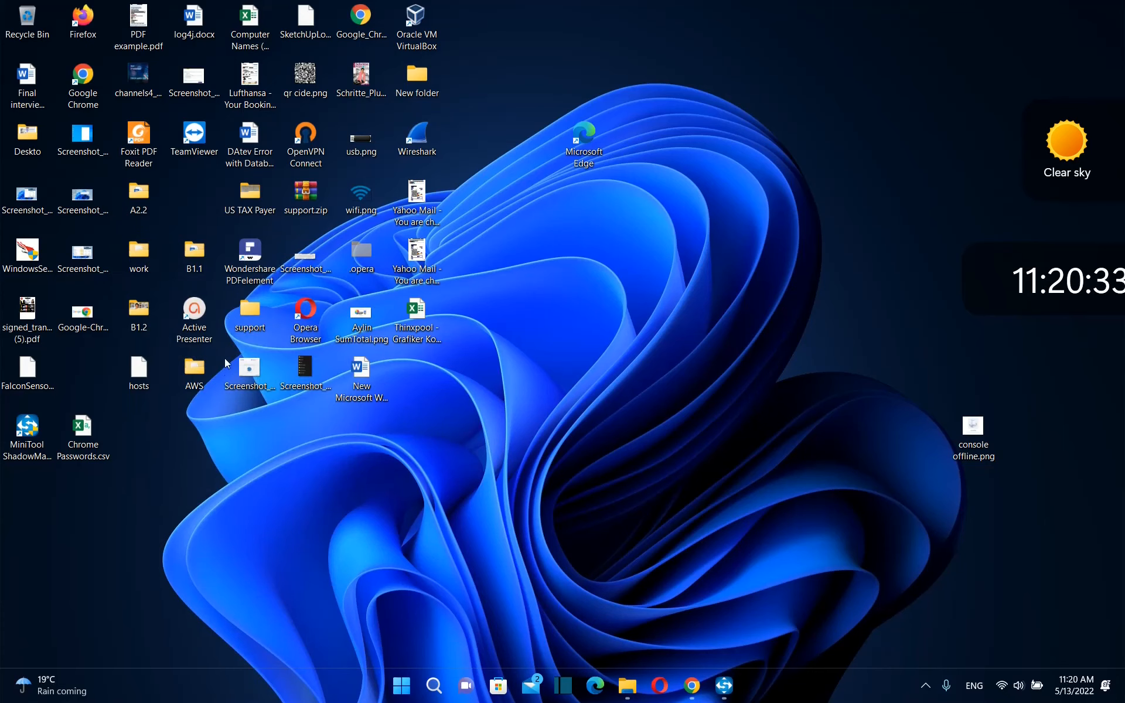
{"action": "left_click", "coordinate": [266, 456]}
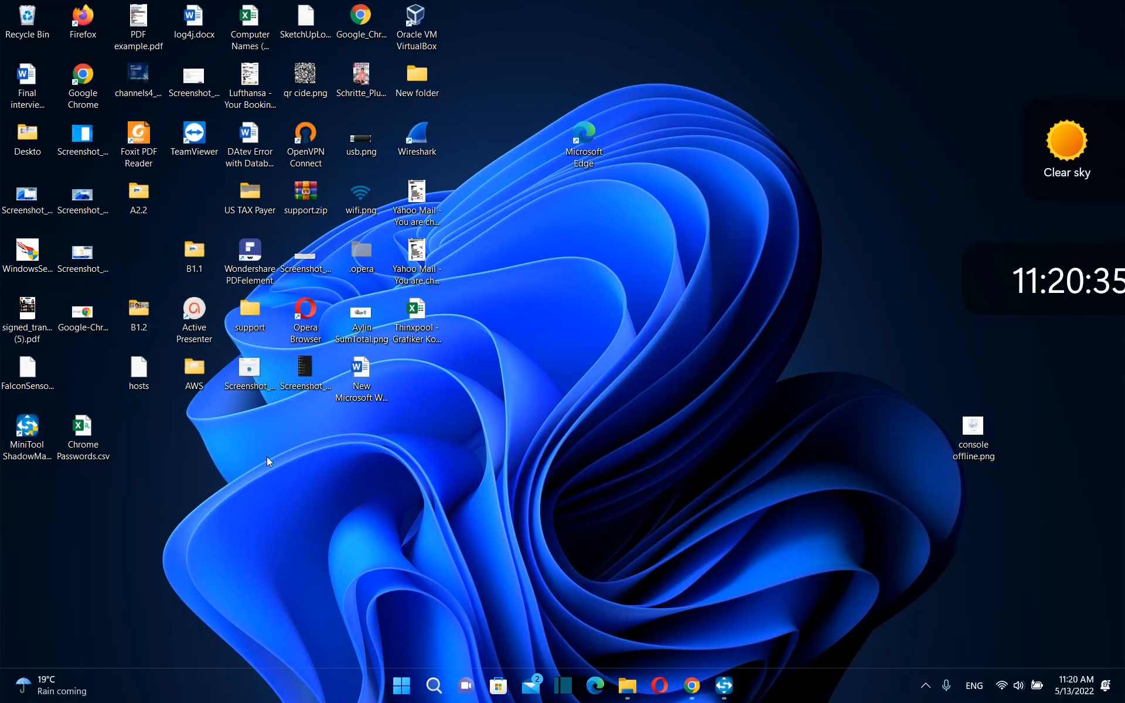
Switch back to MiniTool ShadowMaker and start restoring the scheduled work folder backup from its 5/13/2022 11:15 AM version.
{"action": "left_click", "coordinate": [724, 686]}
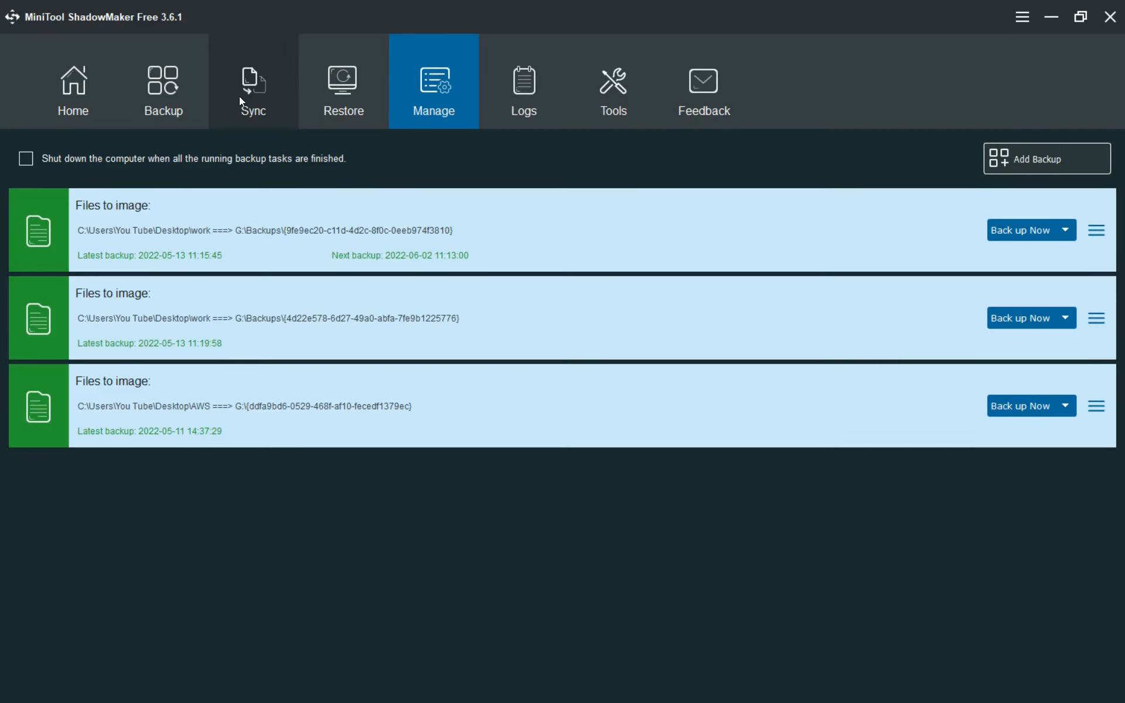
{"action": "left_click", "coordinate": [164, 90]}
{"action": "left_click", "coordinate": [351, 92]}
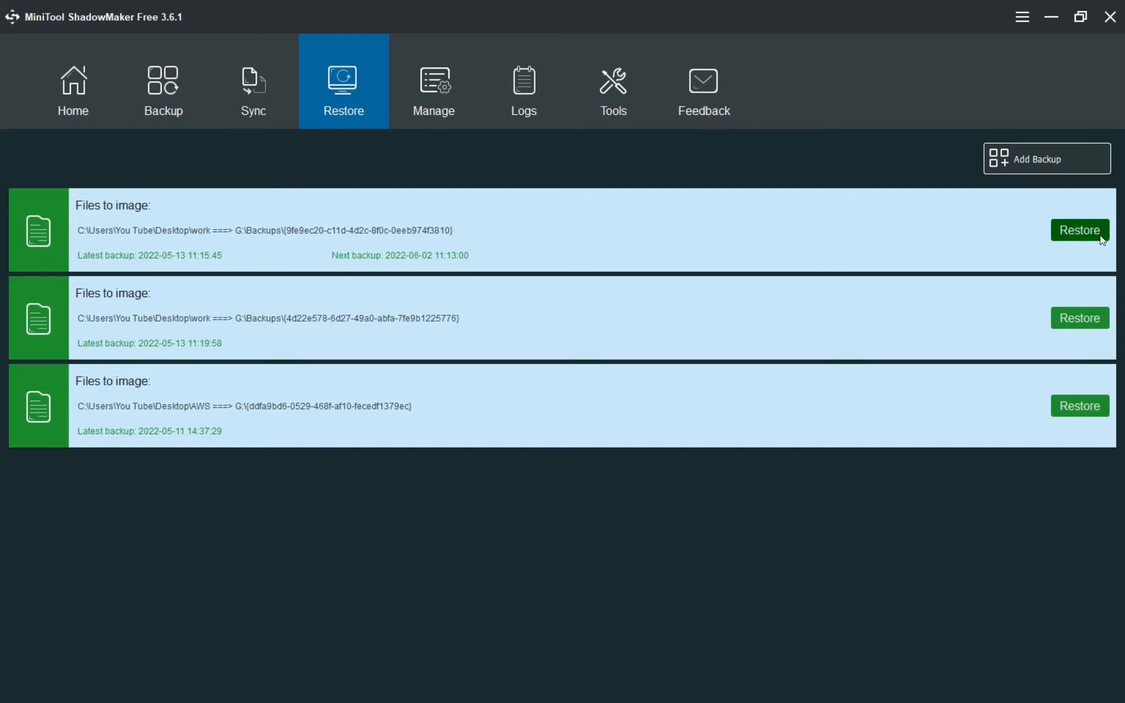
{"action": "left_click", "coordinate": [1081, 234]}
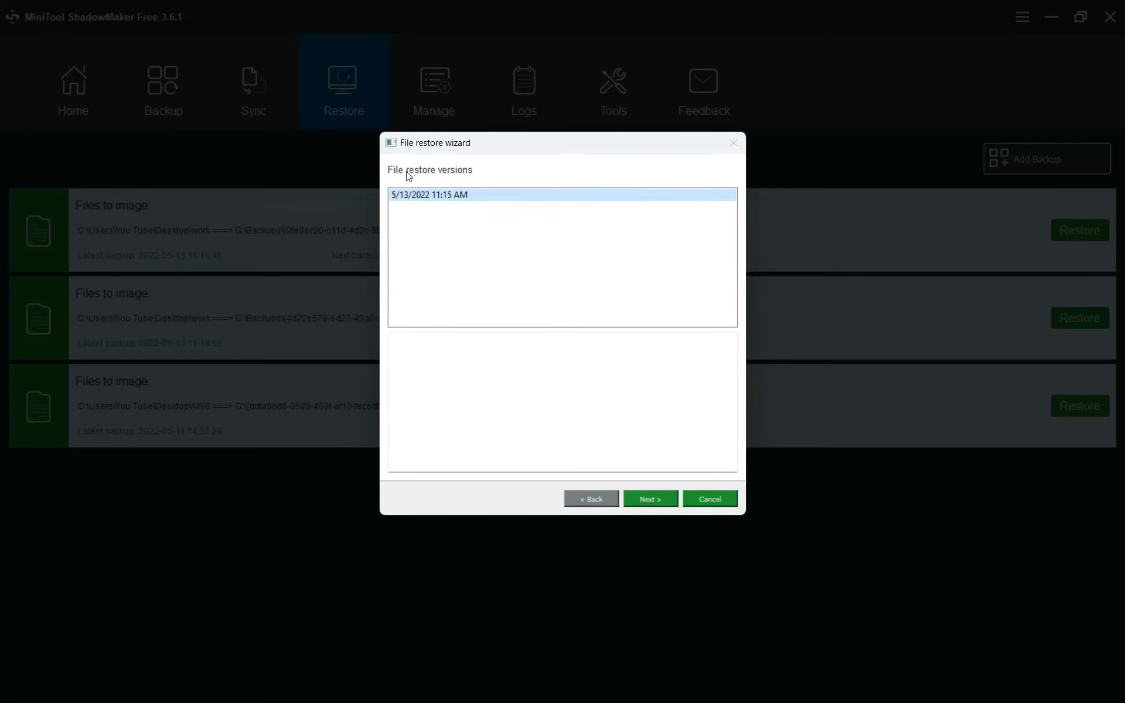
{"action": "left_click", "coordinate": [649, 504]}
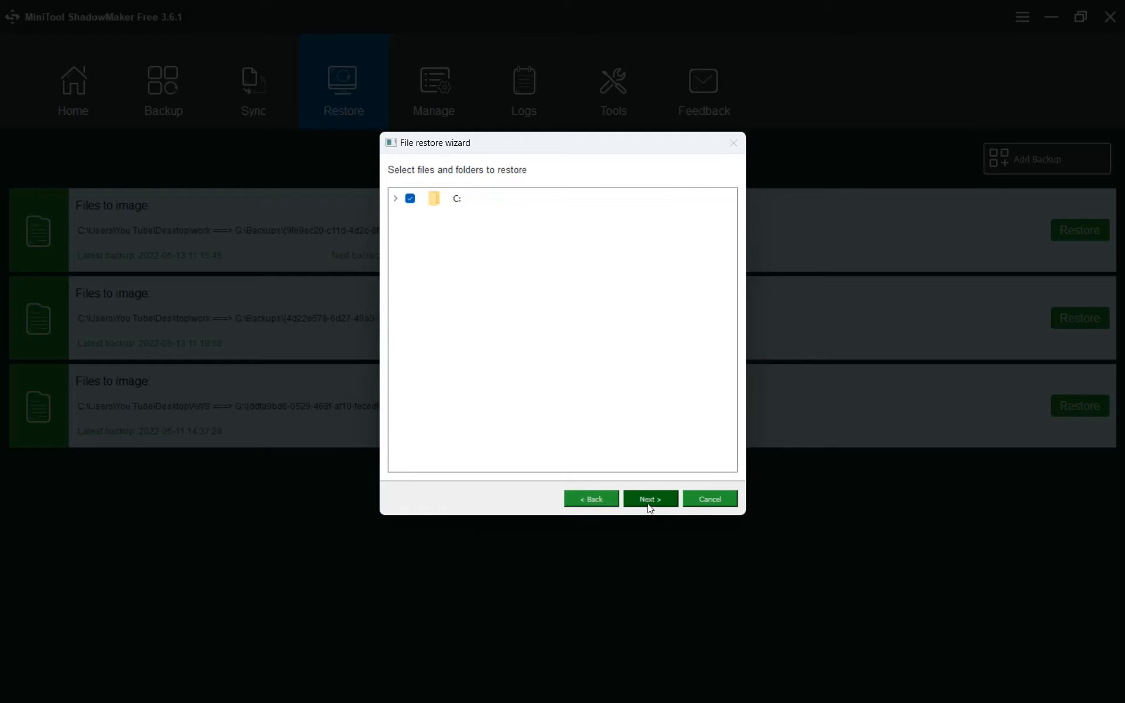
Expand the backup's folder tree down to the work folder and keep it selected for restoring.
{"action": "left_click", "coordinate": [599, 503]}
{"action": "left_click", "coordinate": [639, 504]}
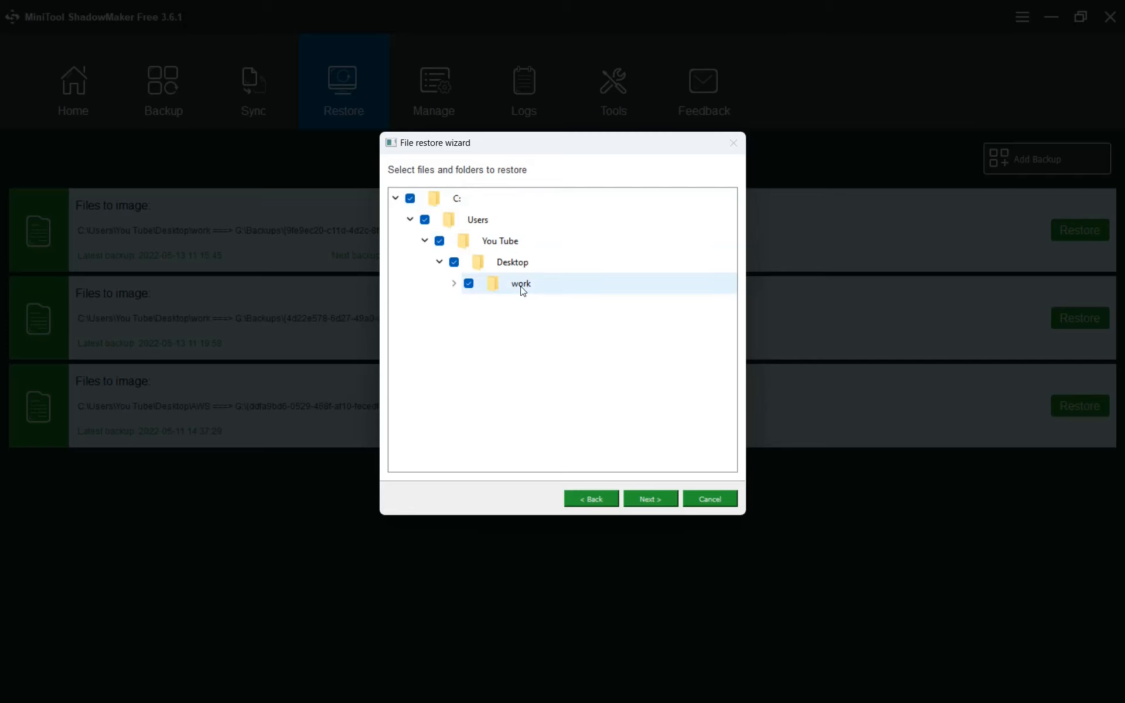
{"action": "left_click", "coordinate": [643, 501]}
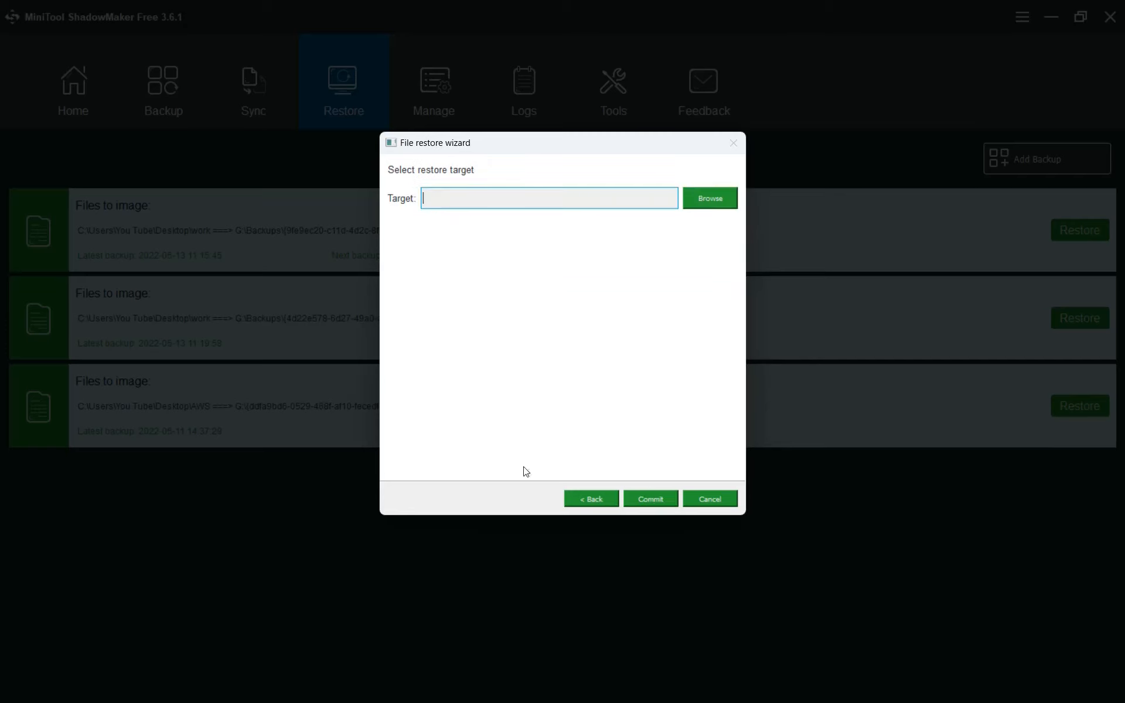
Choose C:/Users/You Tube/Desktop as the restore target.
{"action": "left_click", "coordinate": [706, 207]}
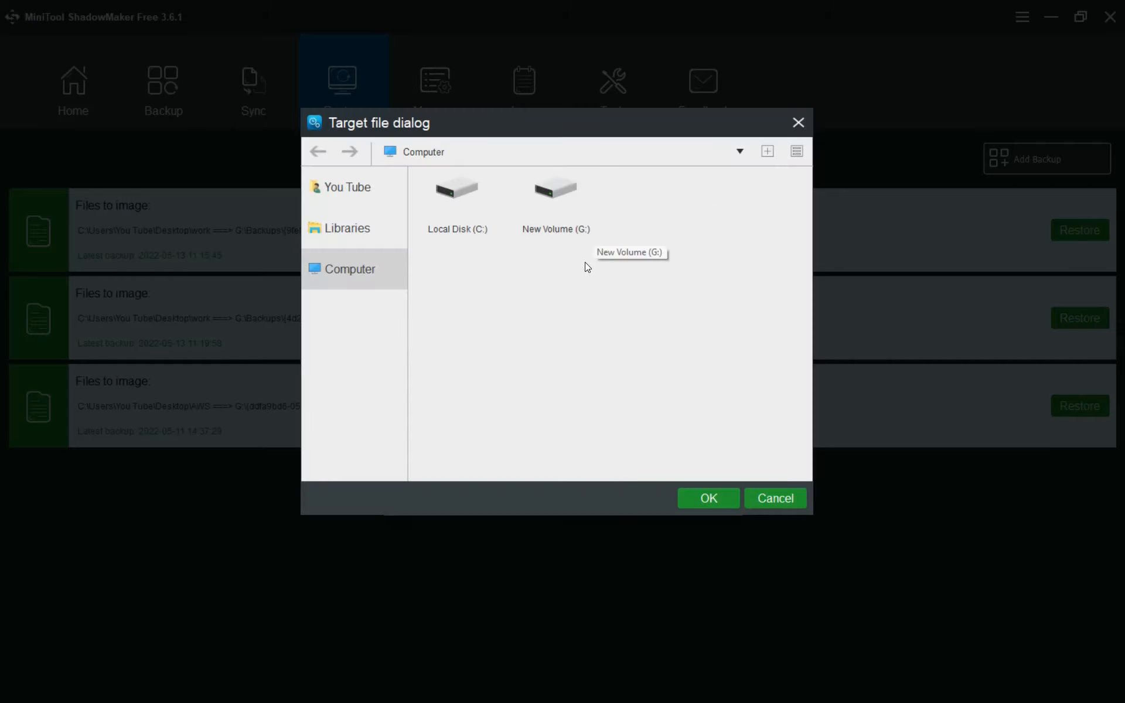
{"action": "left_click", "coordinate": [363, 189]}
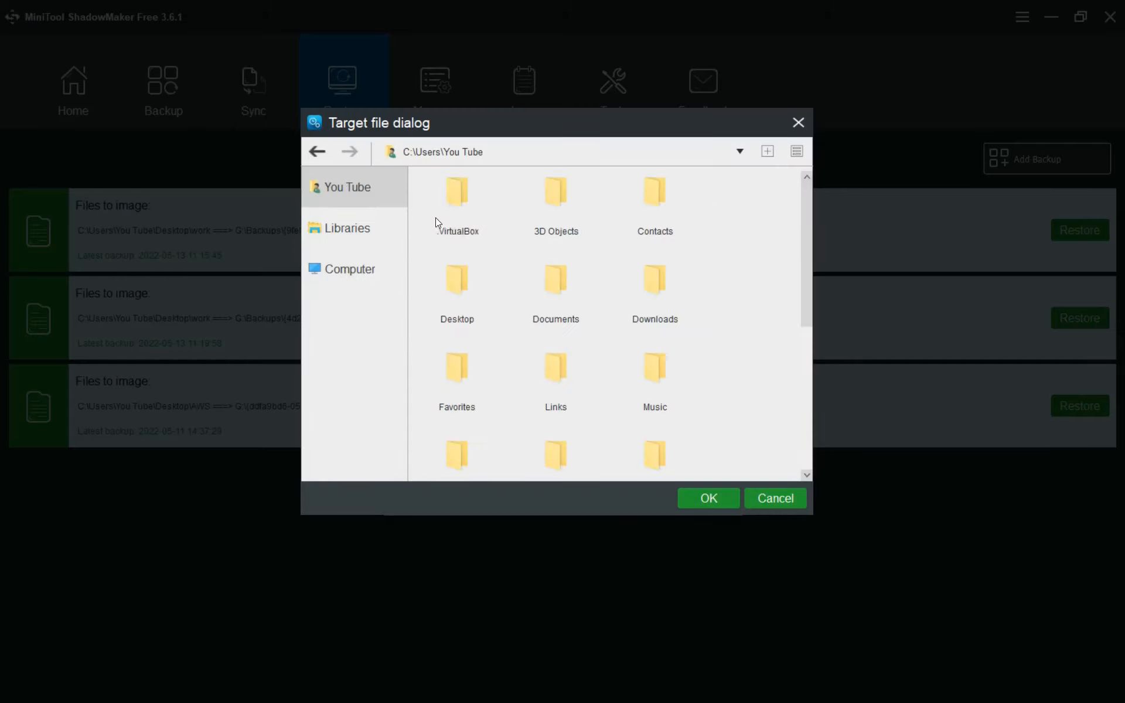
{"action": "double_click", "coordinate": [465, 297]}
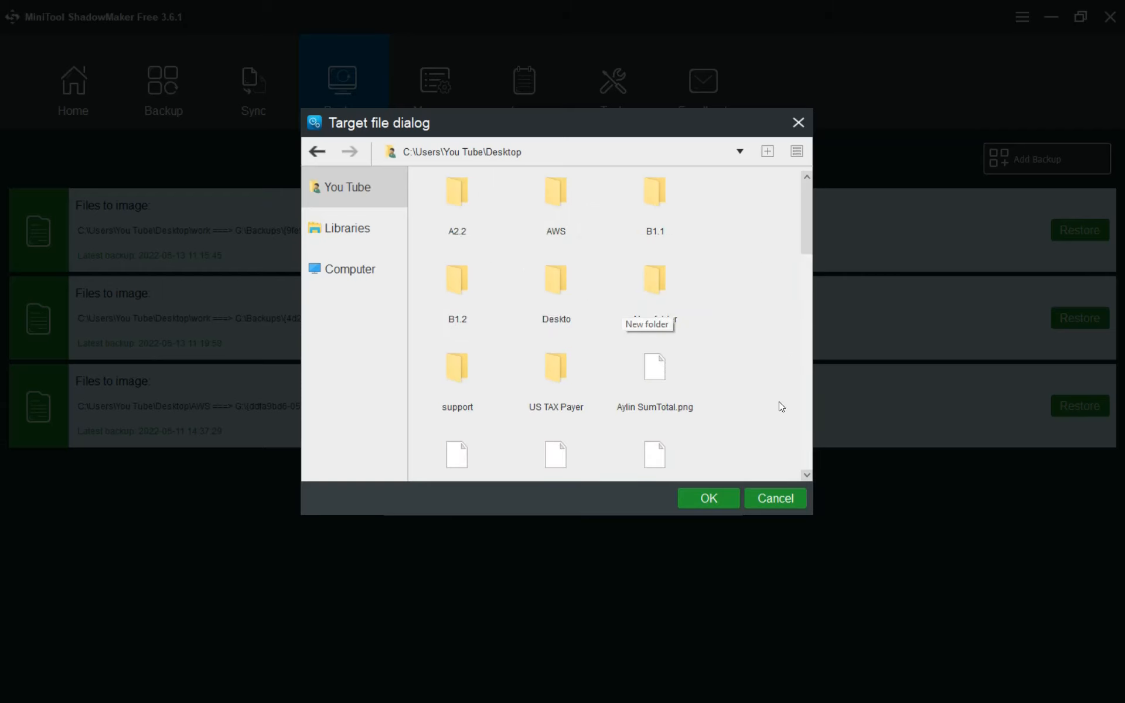
{"action": "left_click", "coordinate": [712, 497]}
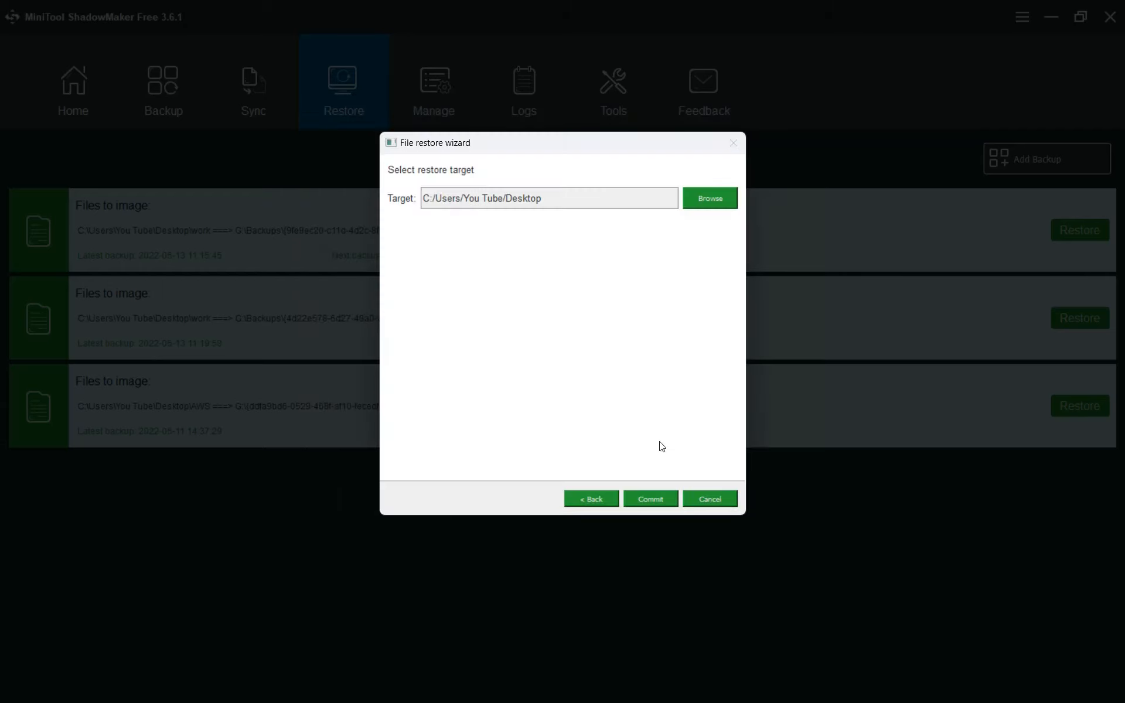
Run the restore of the work folder and finish the file restore wizard.
{"action": "left_click", "coordinate": [655, 498]}
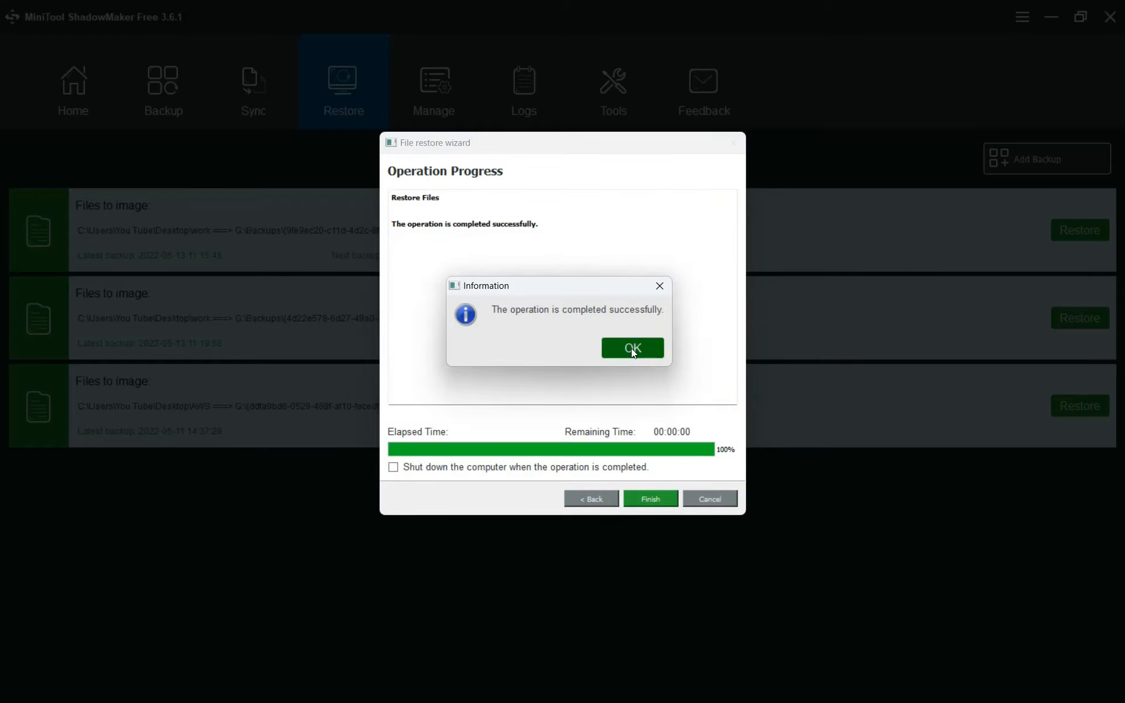
{"action": "left_click", "coordinate": [632, 348]}
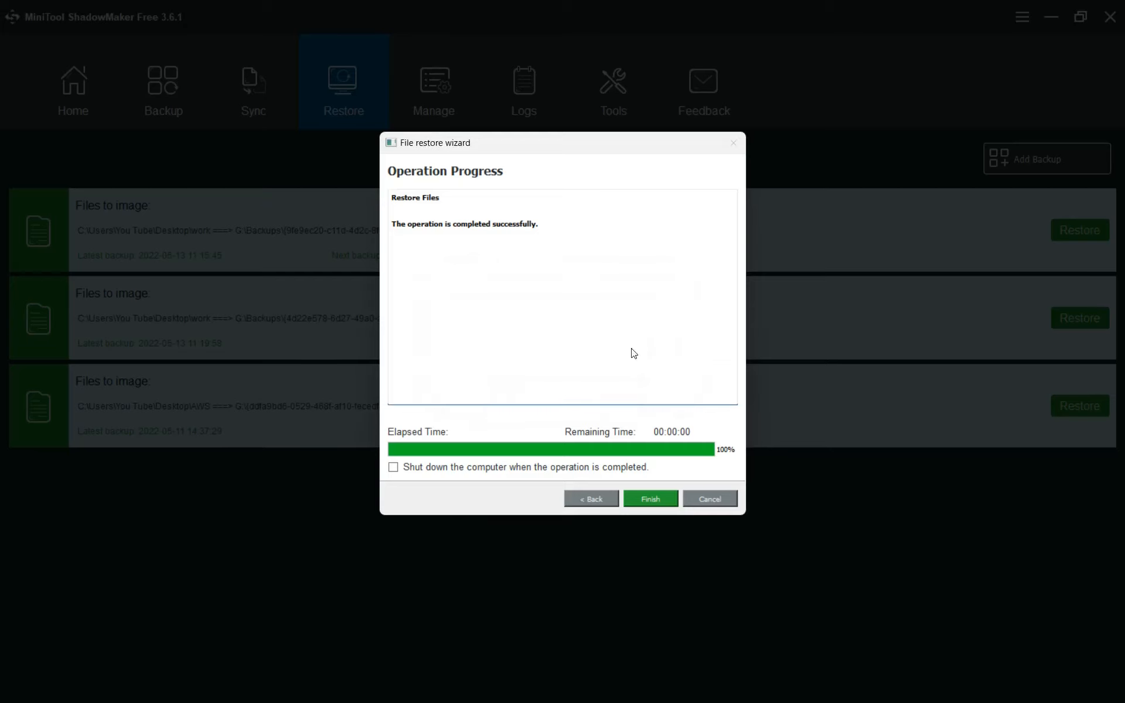
{"action": "left_click", "coordinate": [653, 503]}
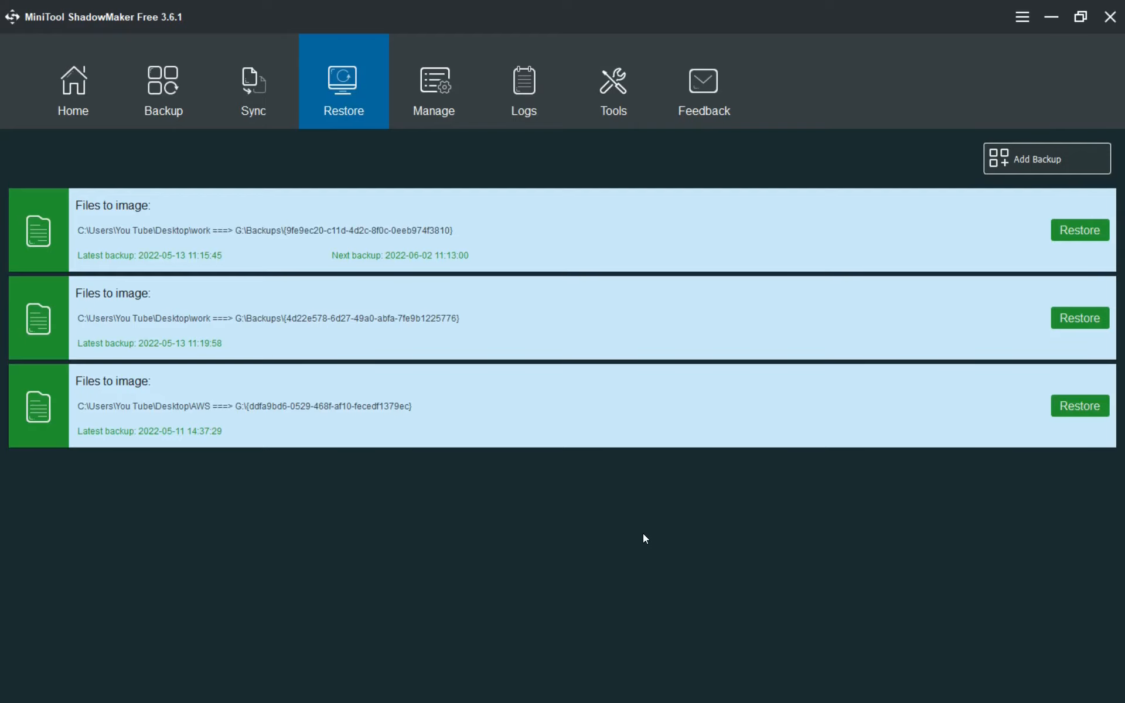